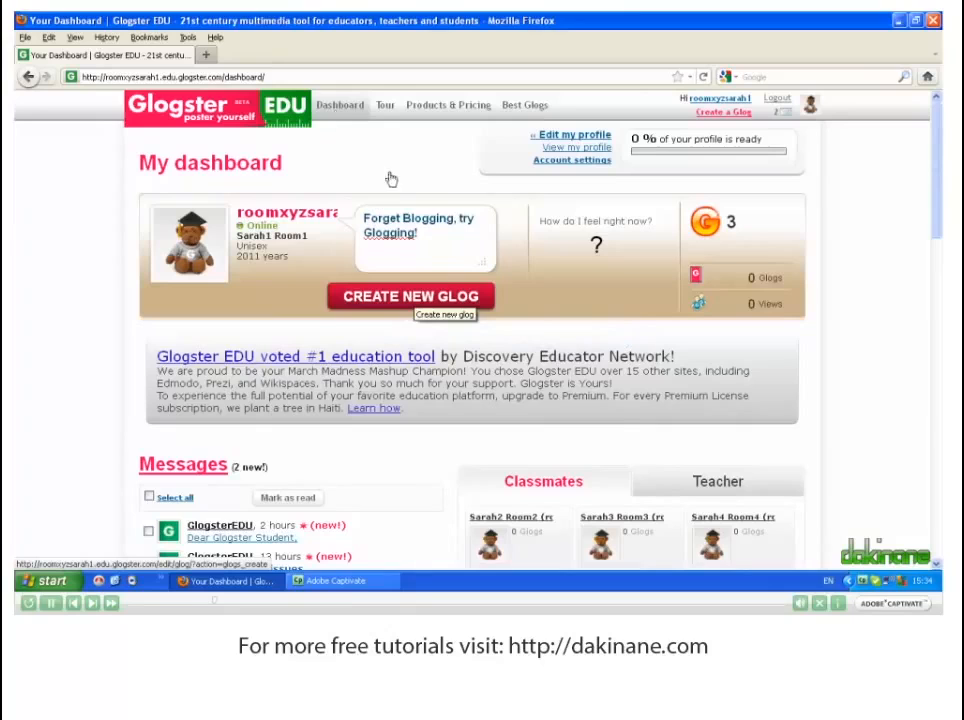
# Create a new glog and name it with the student's first name followed by "Test"
pyautogui.click(416, 298)
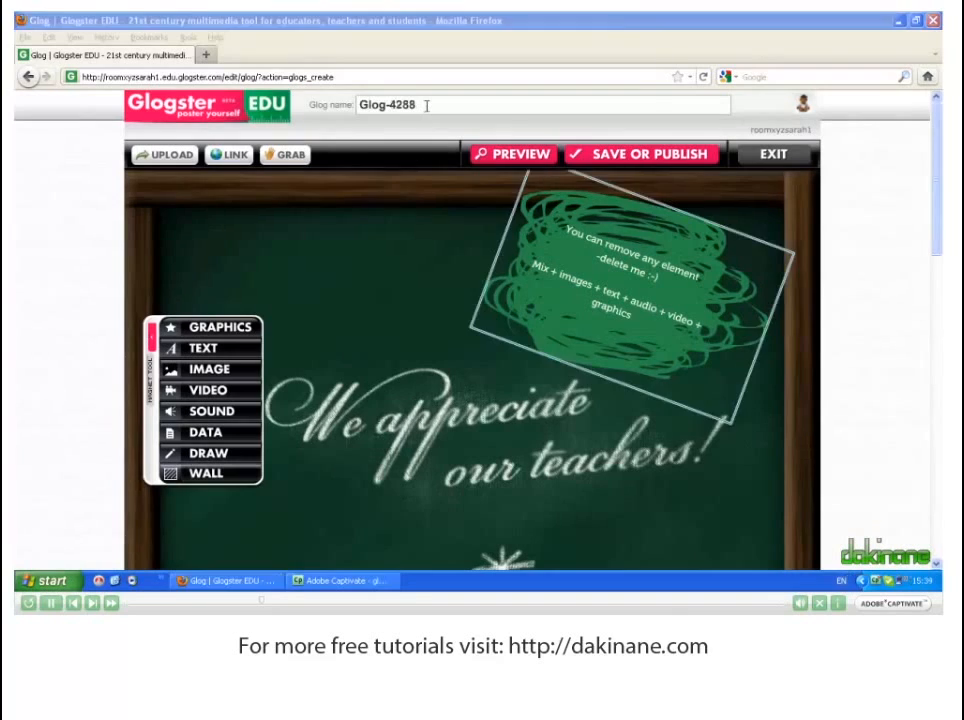
pyautogui.moveTo(426, 105); pyautogui.dragTo(357, 109)
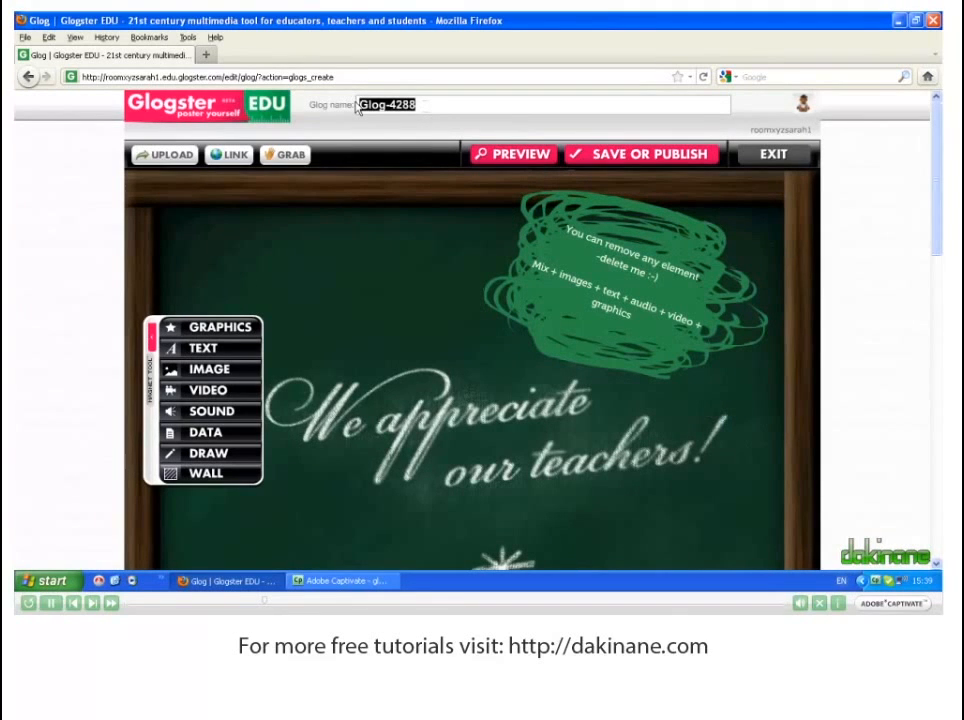
pyautogui.write('S')
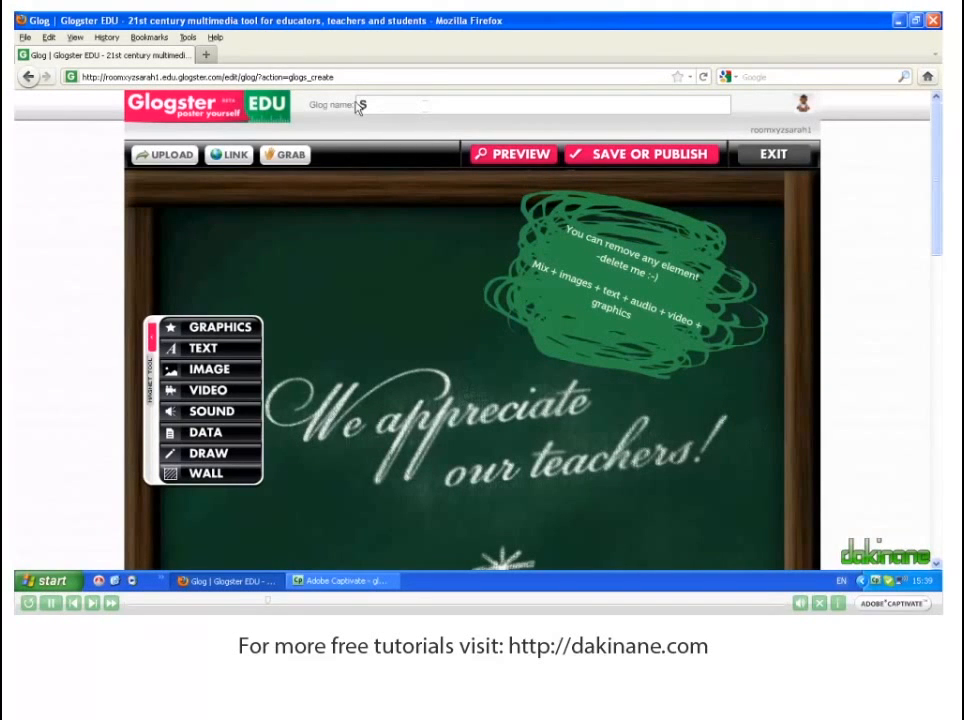
pyautogui.write('arahs Test')
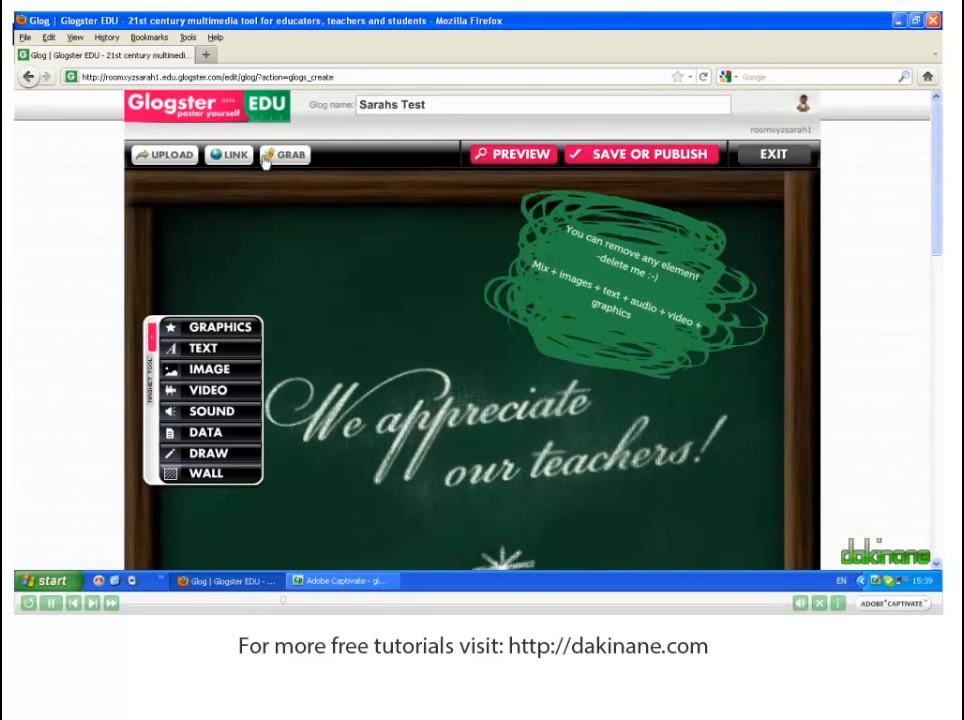
# Set the glog wall to the blue pattern with white clouds from the wall gallery
pyautogui.click(206, 474)
pyautogui.moveTo(938, 237); pyautogui.dragTo(938, 265)
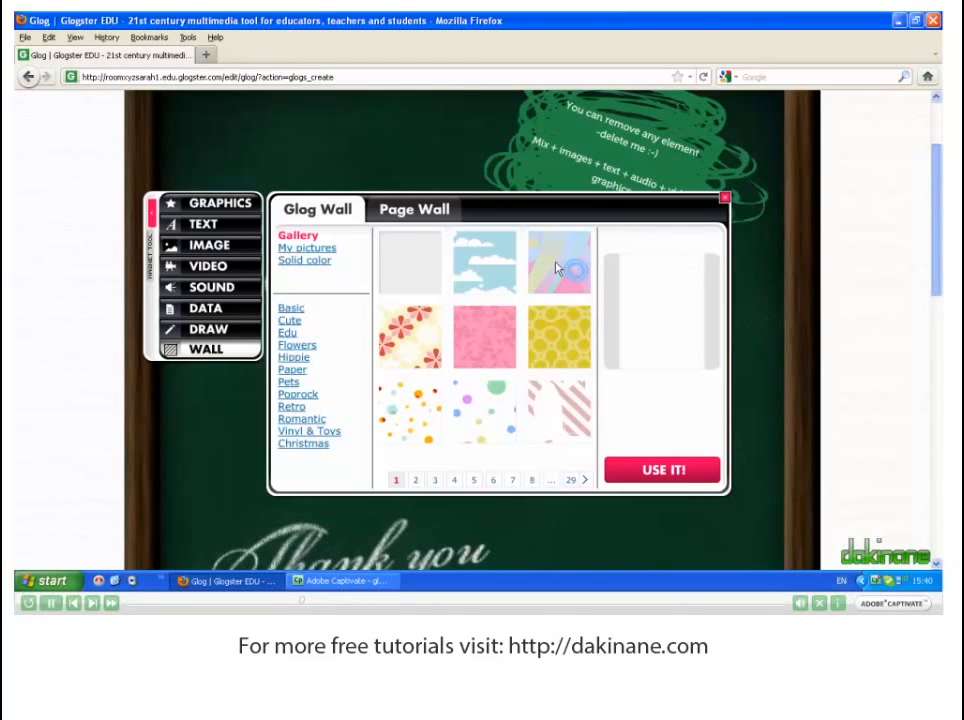
pyautogui.click(487, 272)
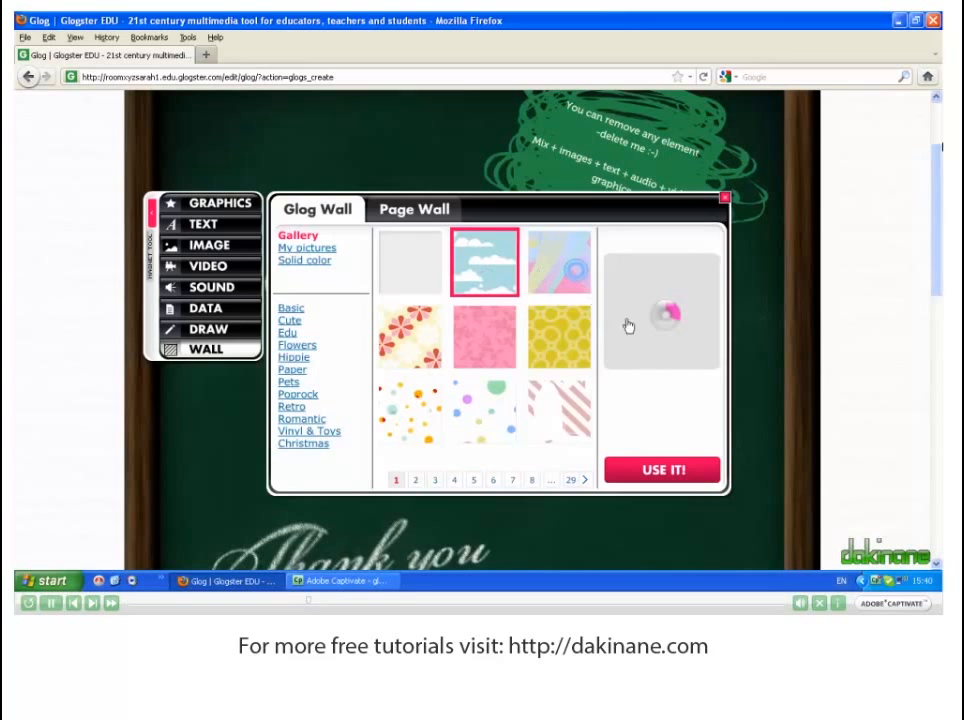
pyautogui.click(670, 471)
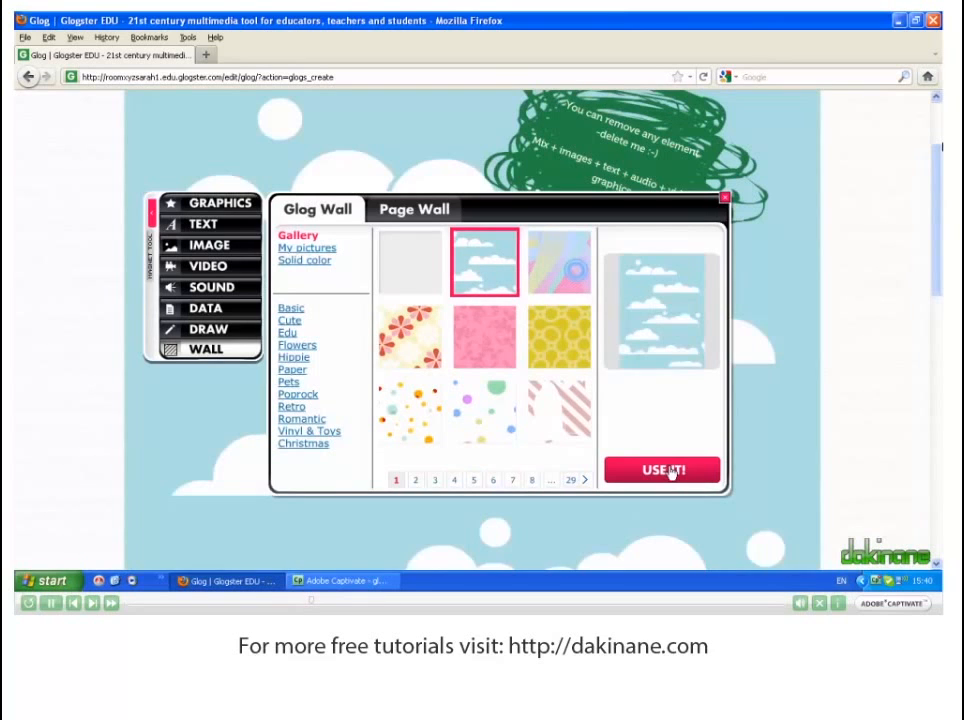
pyautogui.click(726, 198)
# Delete the sample green scribble element with the "You can remove any element" text from the poster
pyautogui.scroll(2, 938, 205)
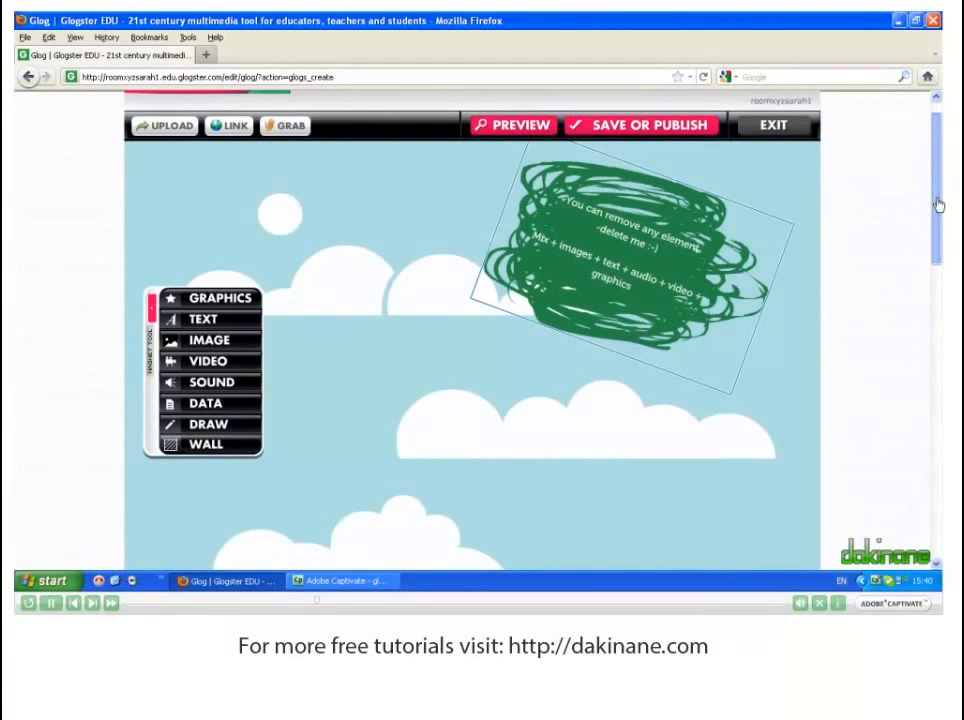
pyautogui.click(617, 245)
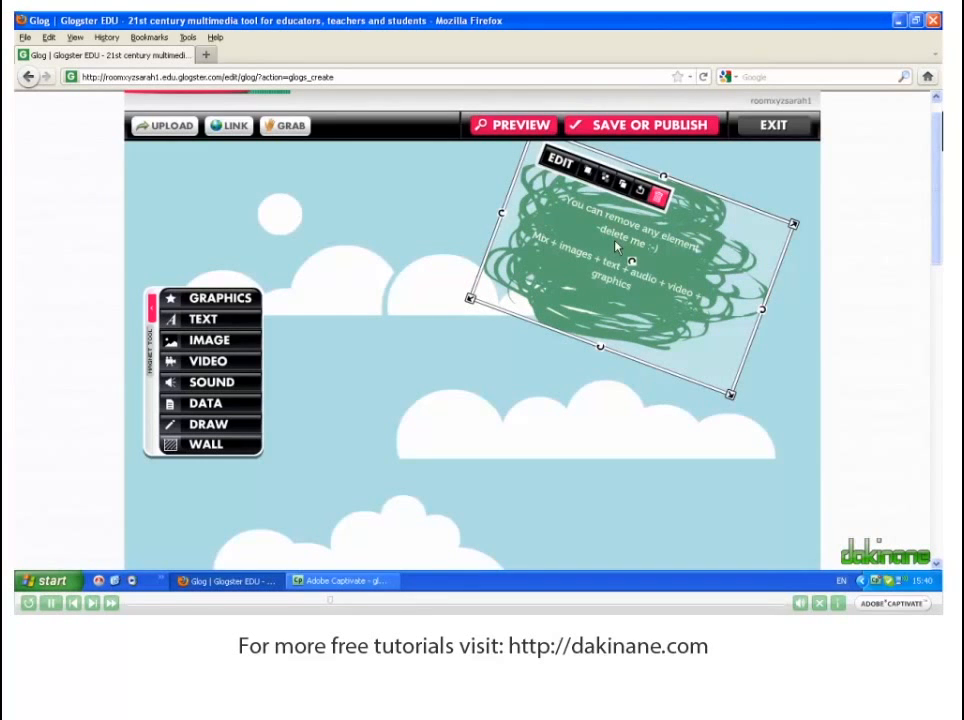
pyautogui.click(660, 198)
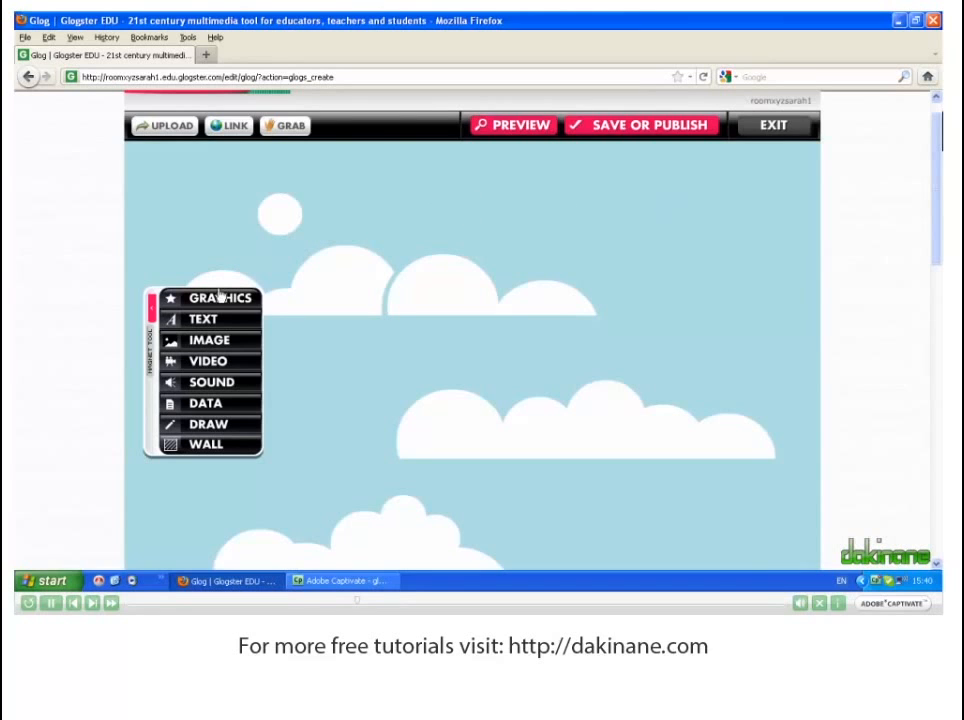
# Add a Title text element from the Basic category to the poster
pyautogui.click(211, 322)
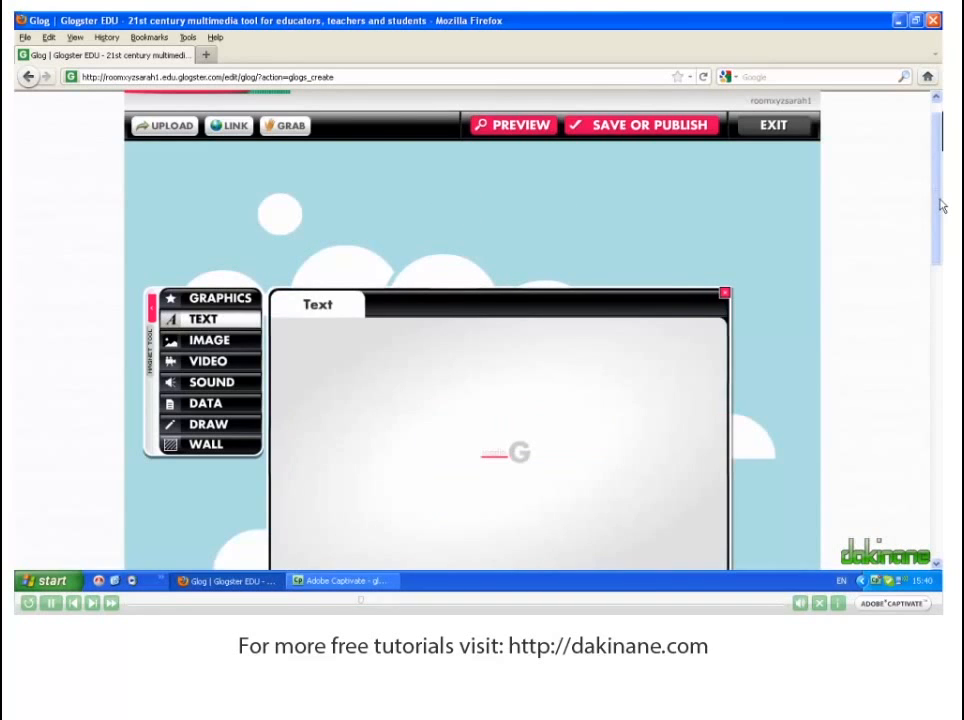
pyautogui.scroll(-3, 938, 207)
pyautogui.scroll(1, 940, 235)
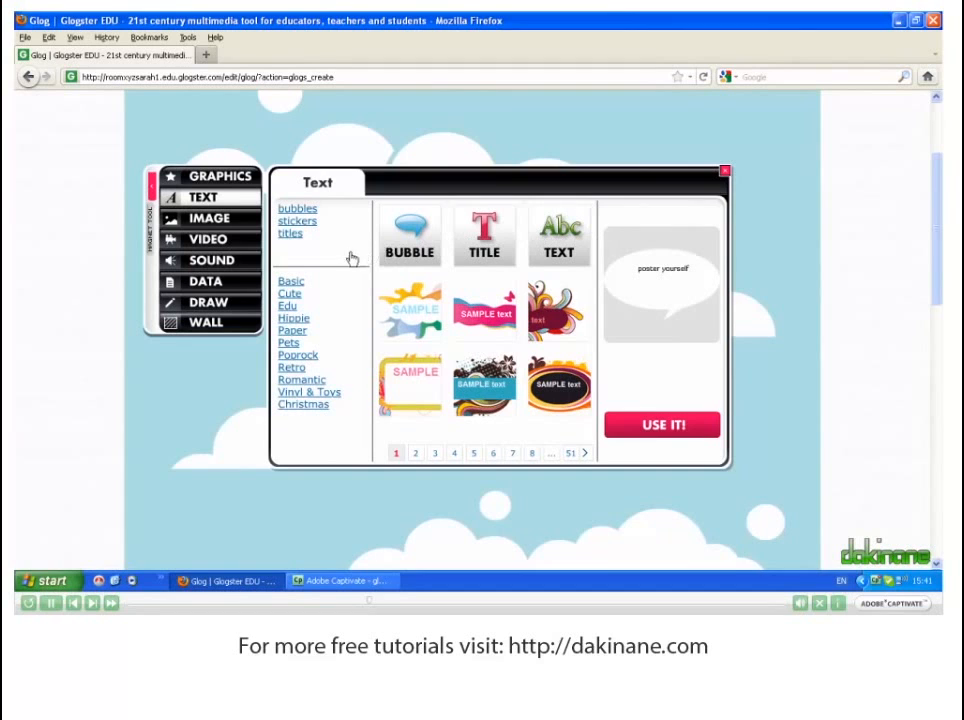
pyautogui.click(294, 281)
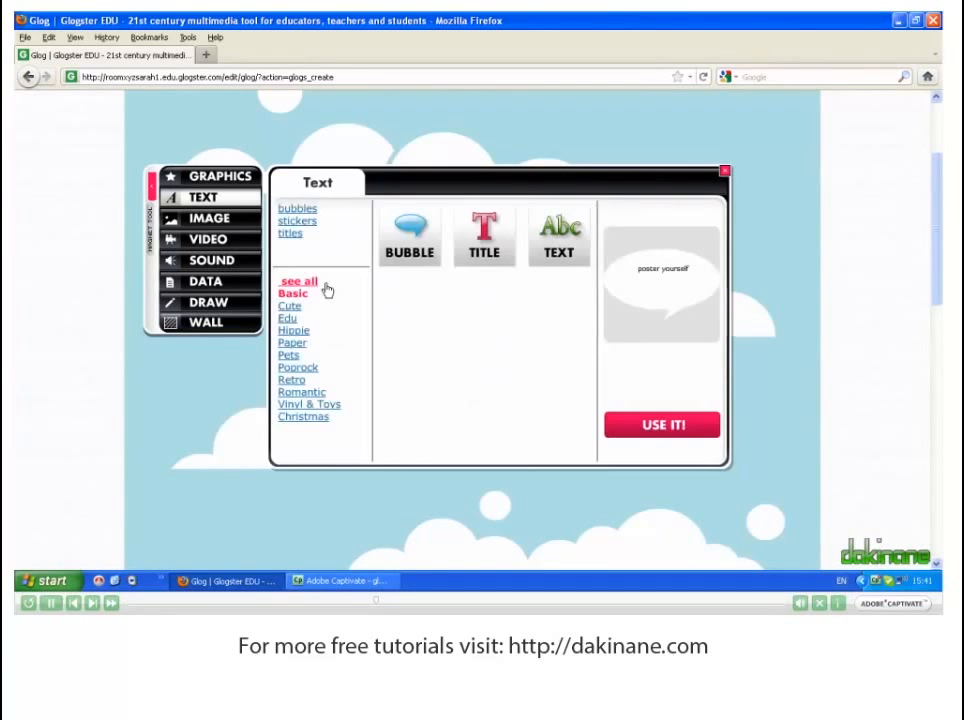
pyautogui.click(492, 242)
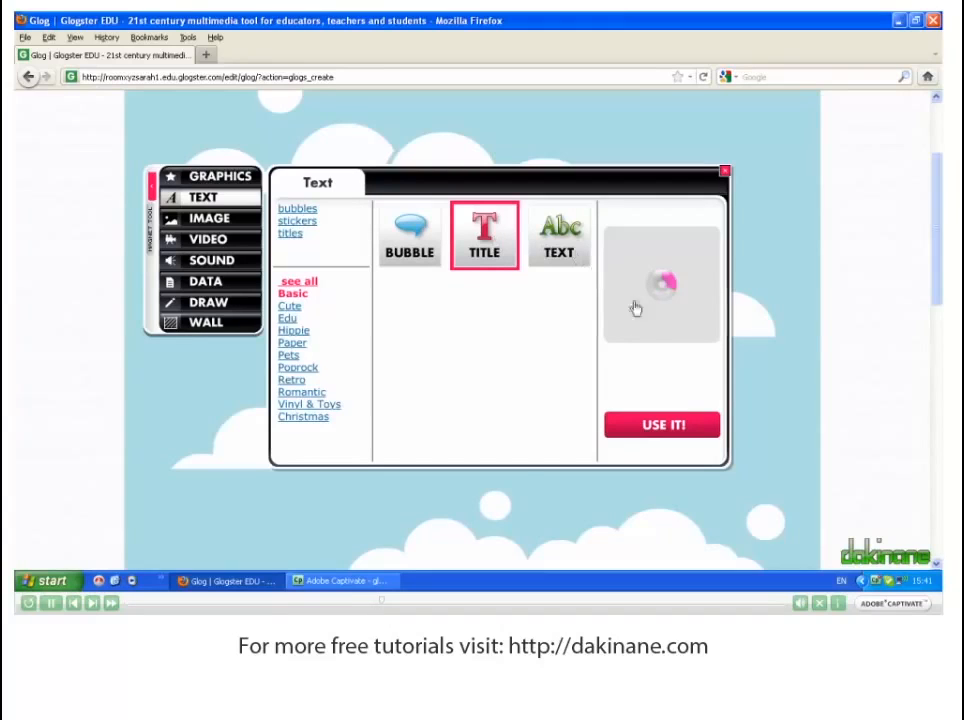
pyautogui.click(662, 425)
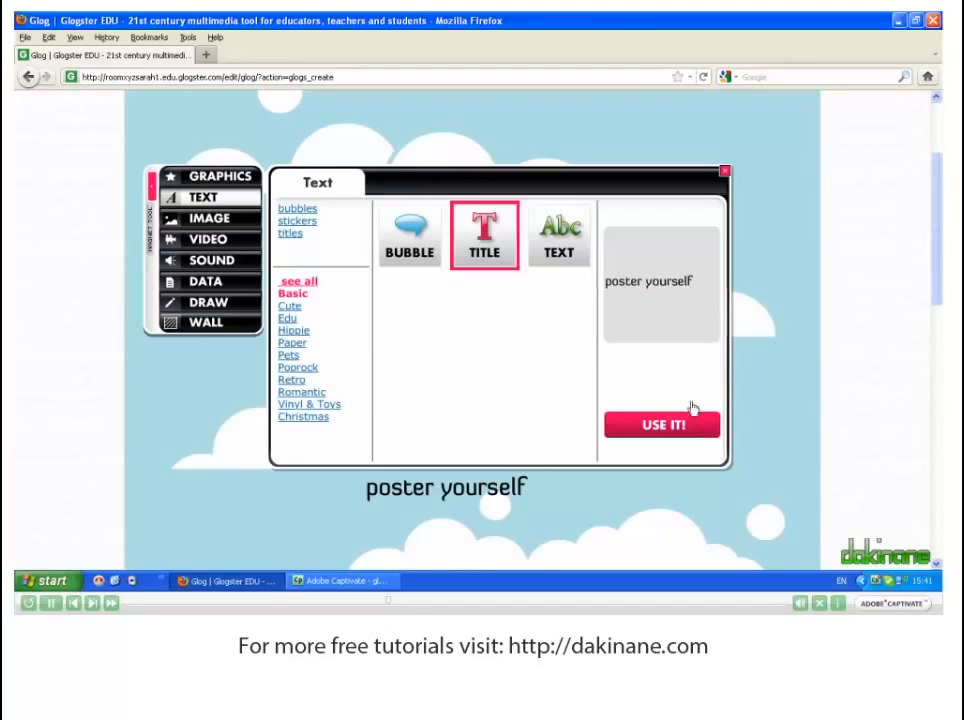
pyautogui.click(725, 176)
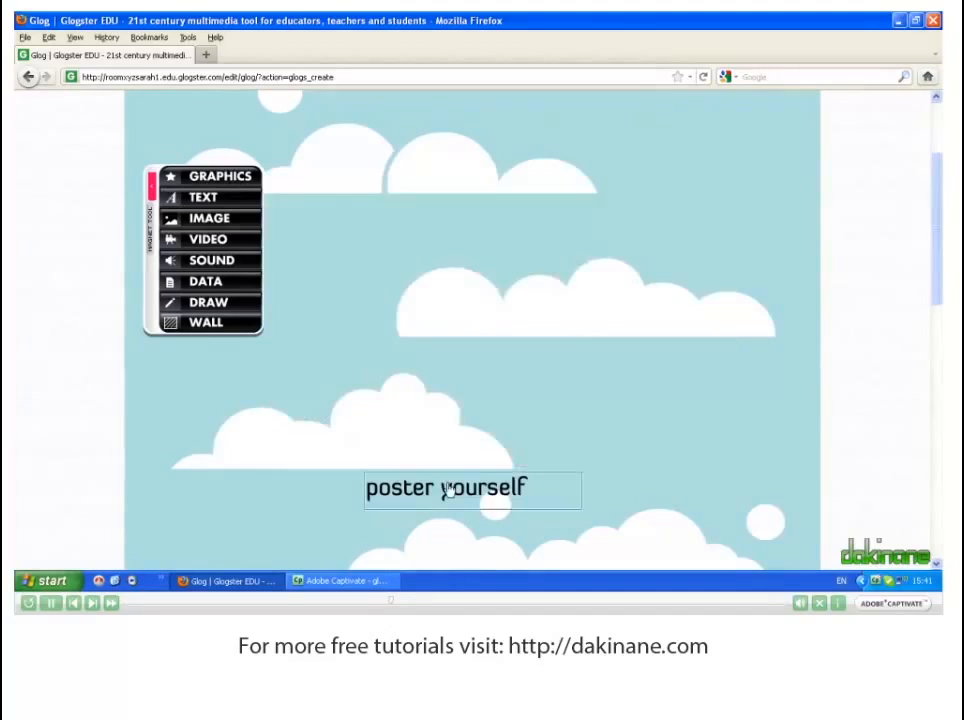
# Move the "poster yourself" title near the poster's upper edge and replace its text with "Test for" plus the student's first name
pyautogui.click(447, 485)
pyautogui.moveTo(447, 485); pyautogui.dragTo(439, 136)
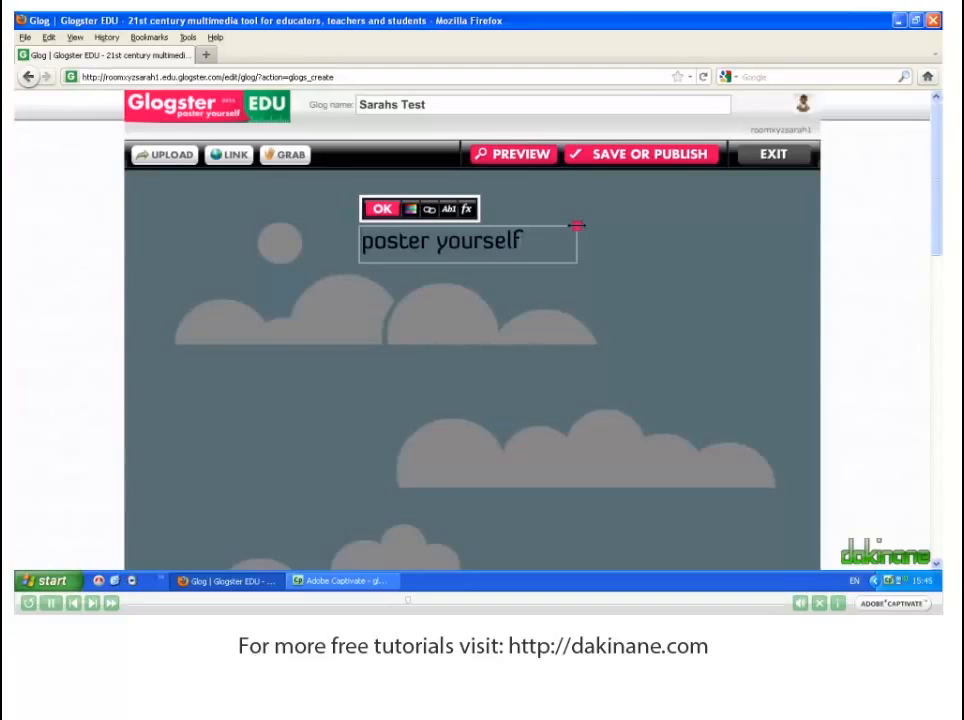
pyautogui.moveTo(523, 242); pyautogui.dragTo(360, 255)
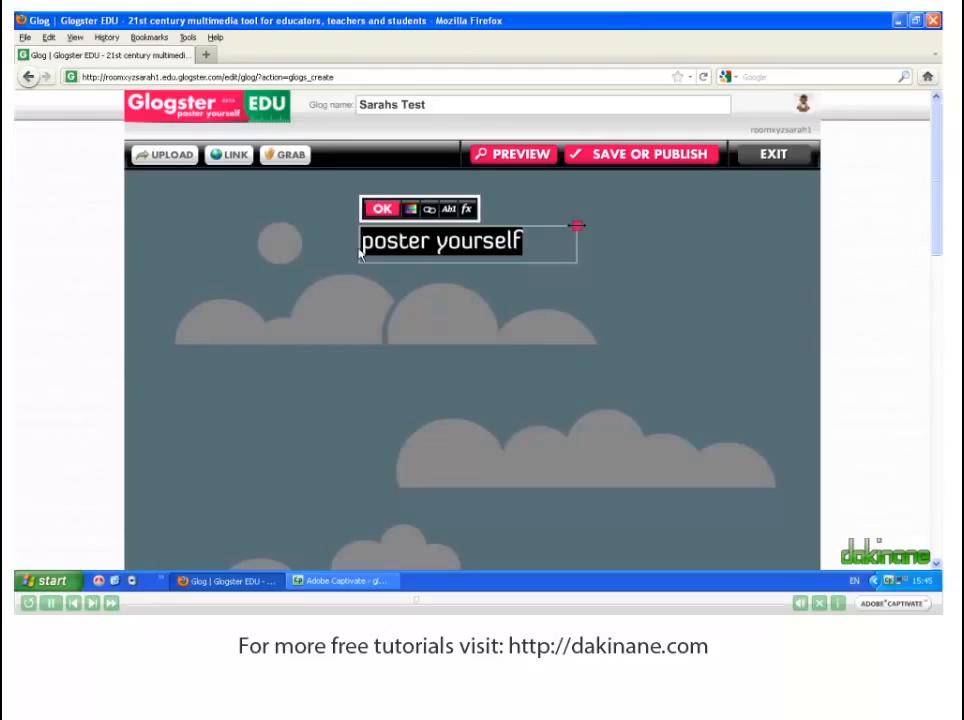
pyautogui.press('BackSpace')
pyautogui.write('Test')
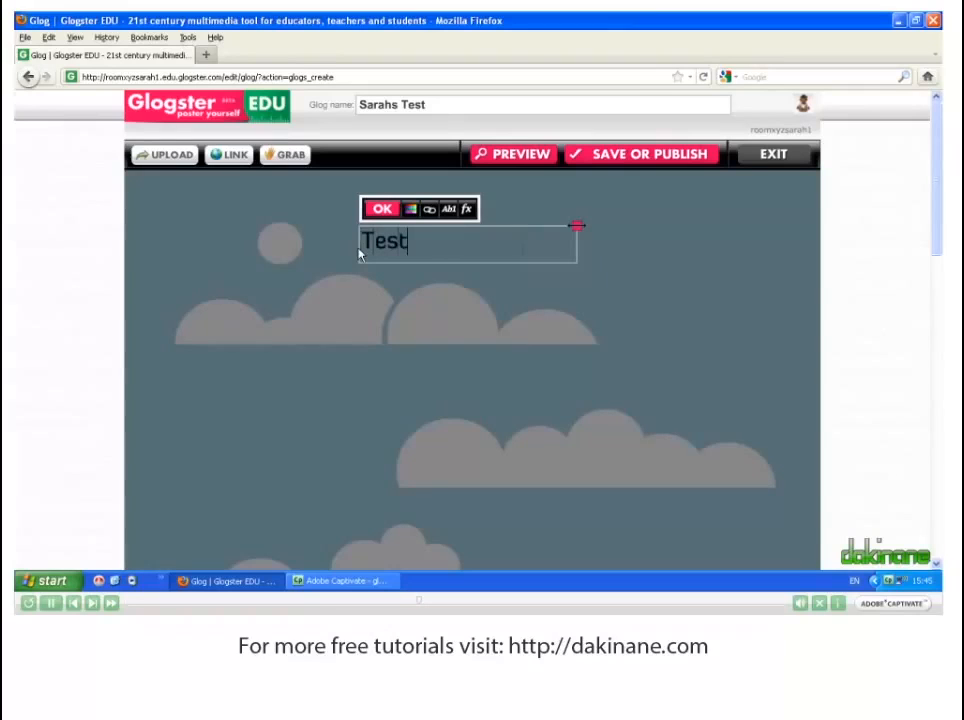
pyautogui.write(' for Sarah')
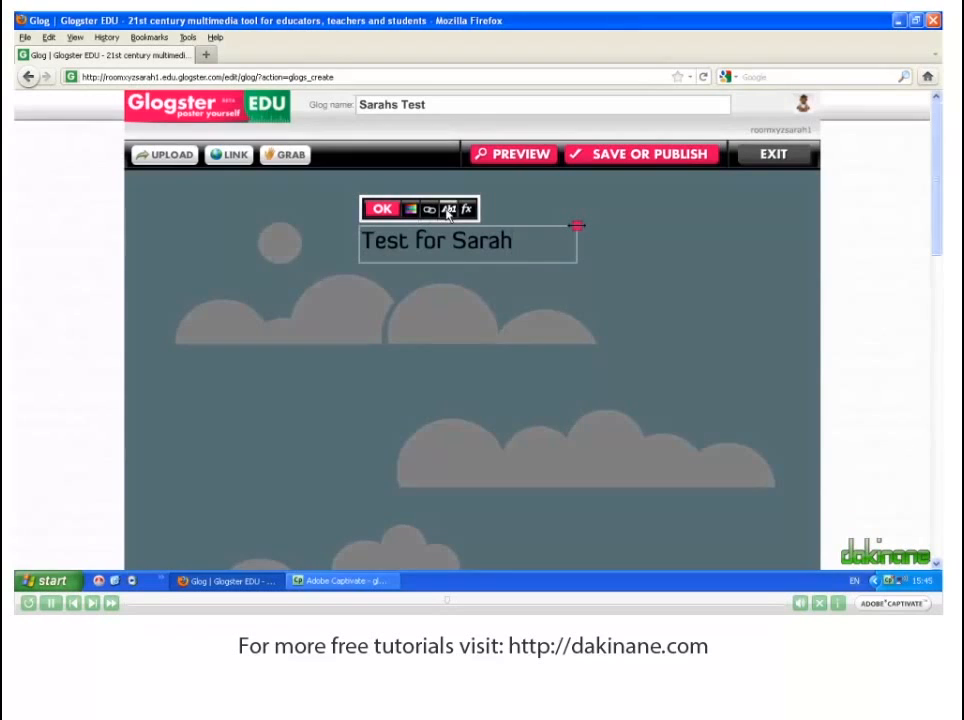
pyautogui.click(382, 212)
# Enlarge the title to nearly double its size, tilt it clockwise and position it in the poster's upper right area
pyautogui.moveTo(409, 240); pyautogui.dragTo(415, 220)
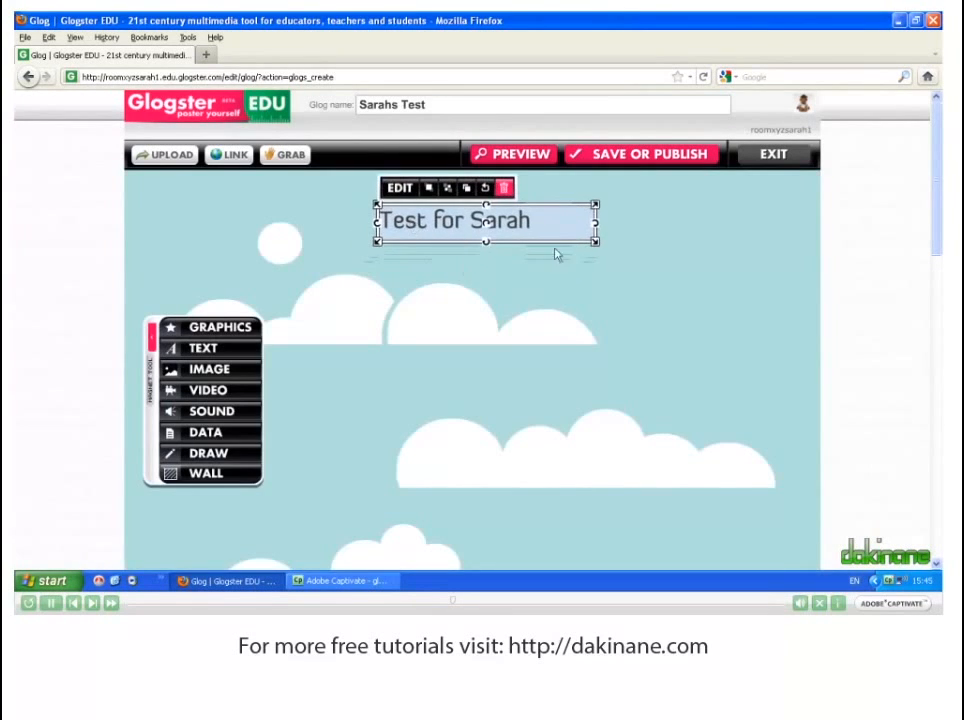
pyautogui.moveTo(595, 245); pyautogui.dragTo(790, 274)
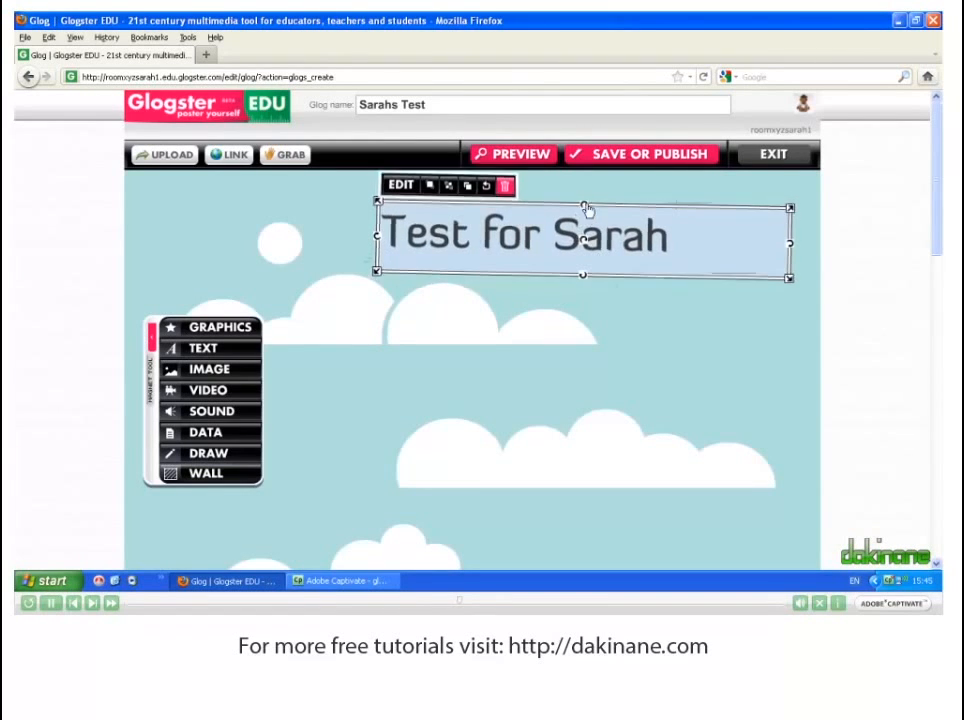
pyautogui.moveTo(583, 206); pyautogui.dragTo(598, 206)
pyautogui.moveTo(548, 230); pyautogui.dragTo(555, 271)
pyautogui.click(433, 316)
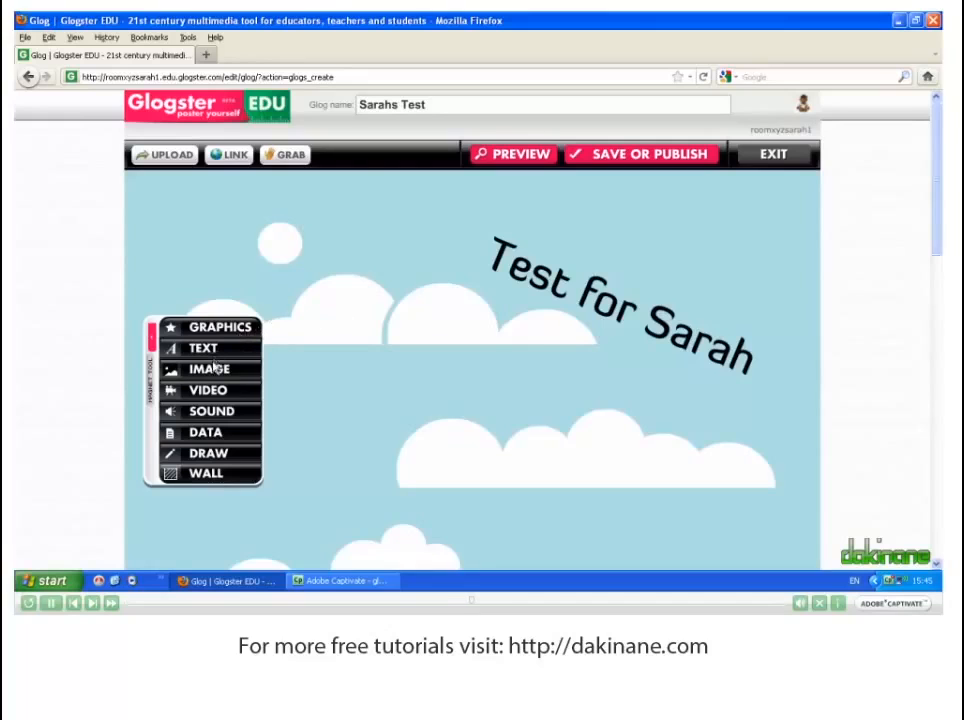
# Upload the picture marsha.jpg from the wiki_katrinacable folder to the glog's images
pyautogui.click(212, 369)
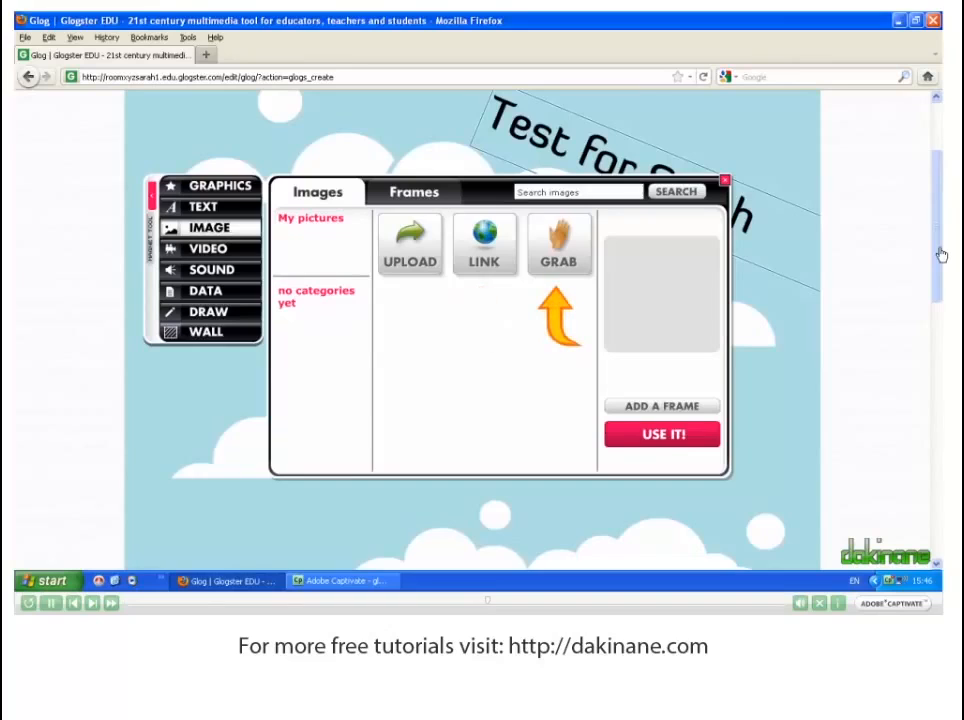
pyautogui.click(412, 238)
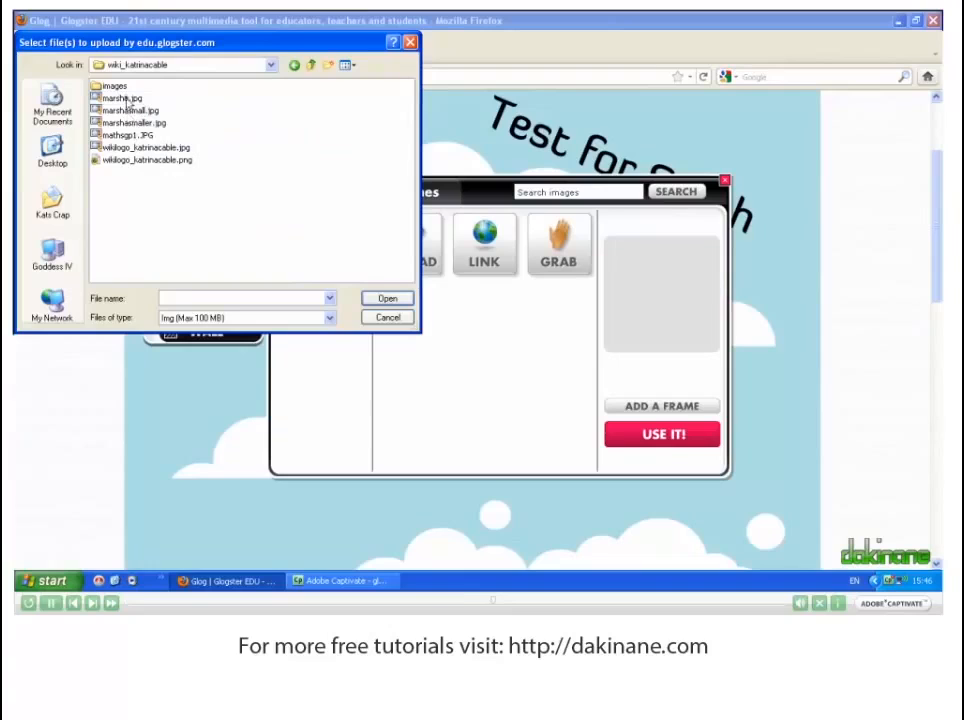
pyautogui.click(122, 98)
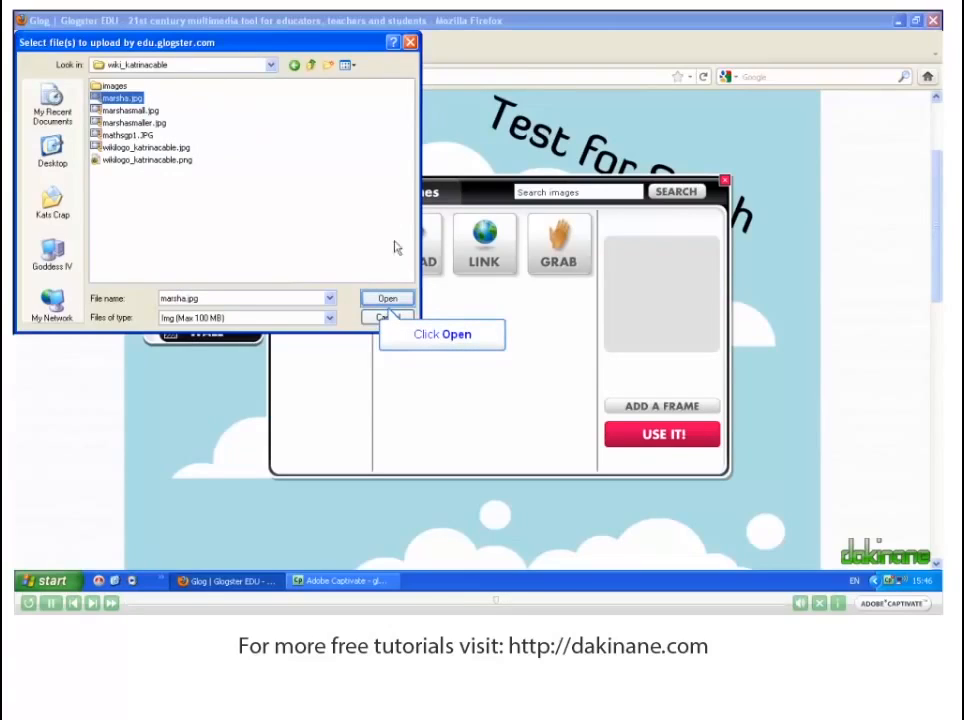
pyautogui.click(388, 299)
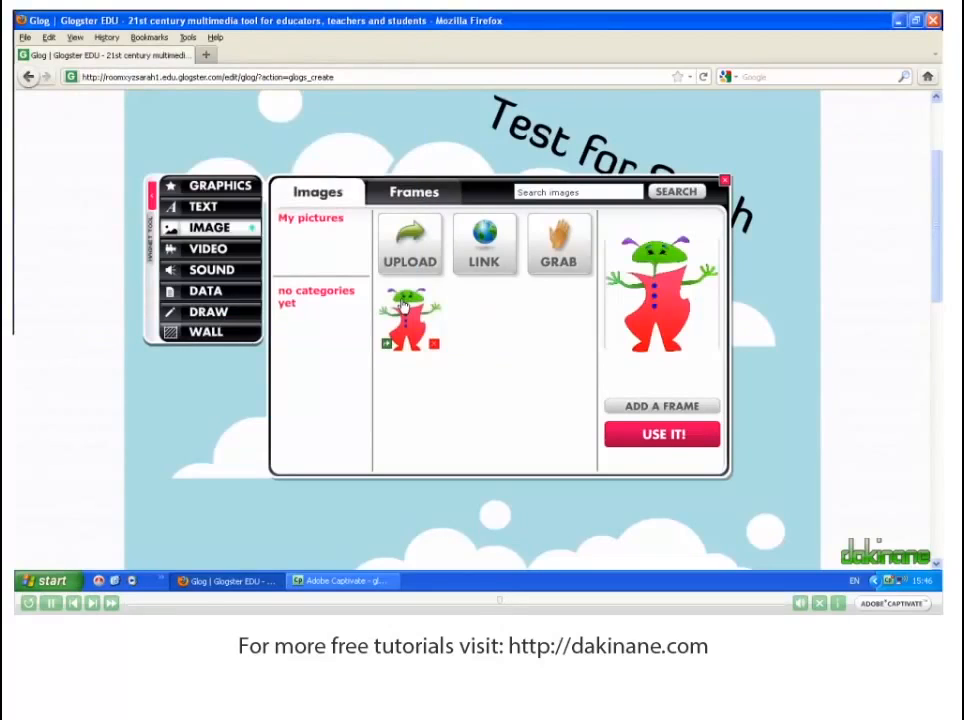
# Put the hand-drawn television frame around the uploaded picture and insert it on the poster
pyautogui.click(660, 405)
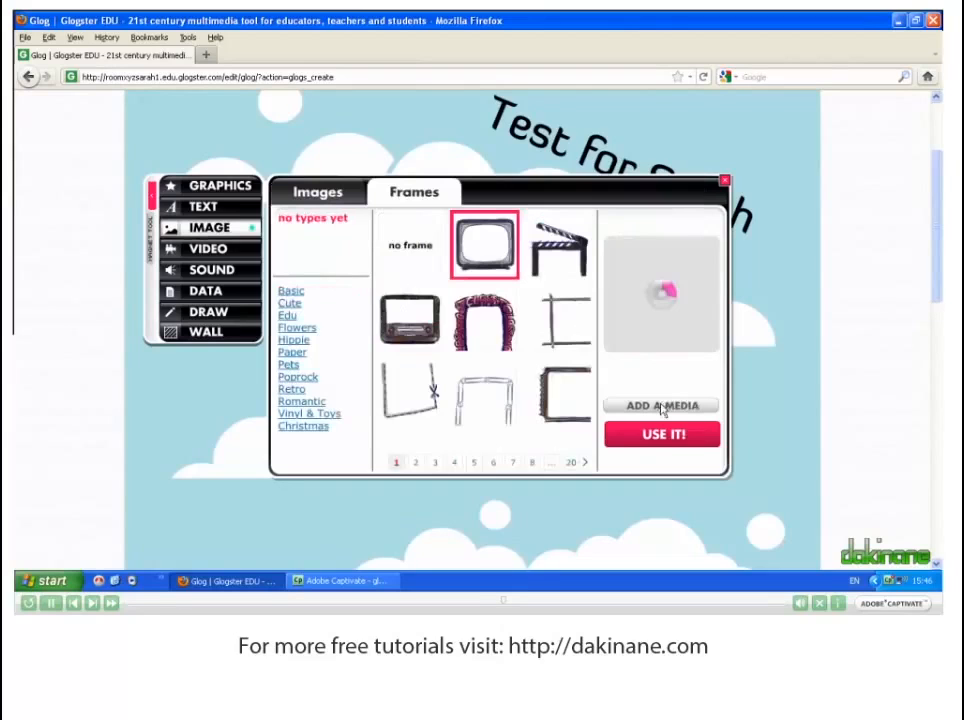
pyautogui.click(481, 247)
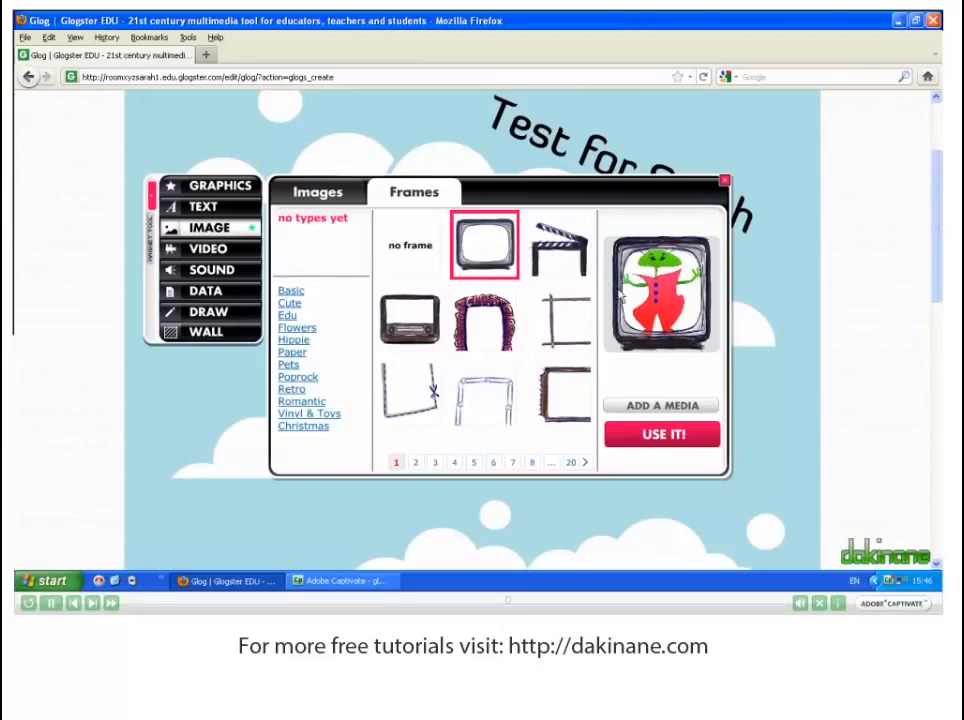
pyautogui.click(664, 435)
# Shrink the framed picture slightly and rotate it counterclockwise on the poster
pyautogui.moveTo(498, 347); pyautogui.dragTo(520, 297)
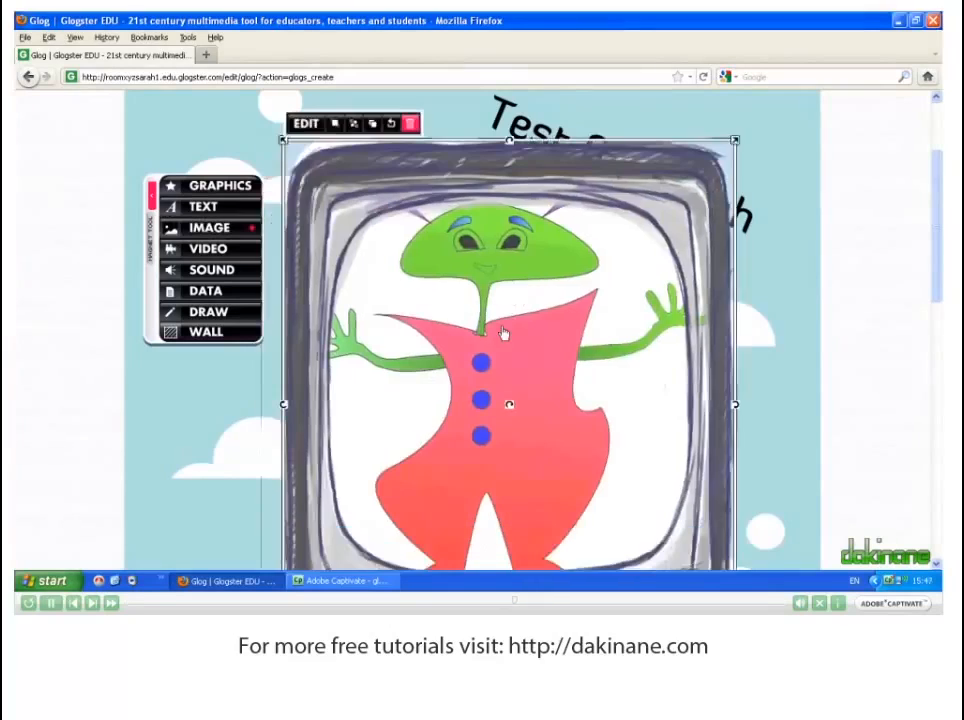
pyautogui.moveTo(288, 148); pyautogui.dragTo(342, 206)
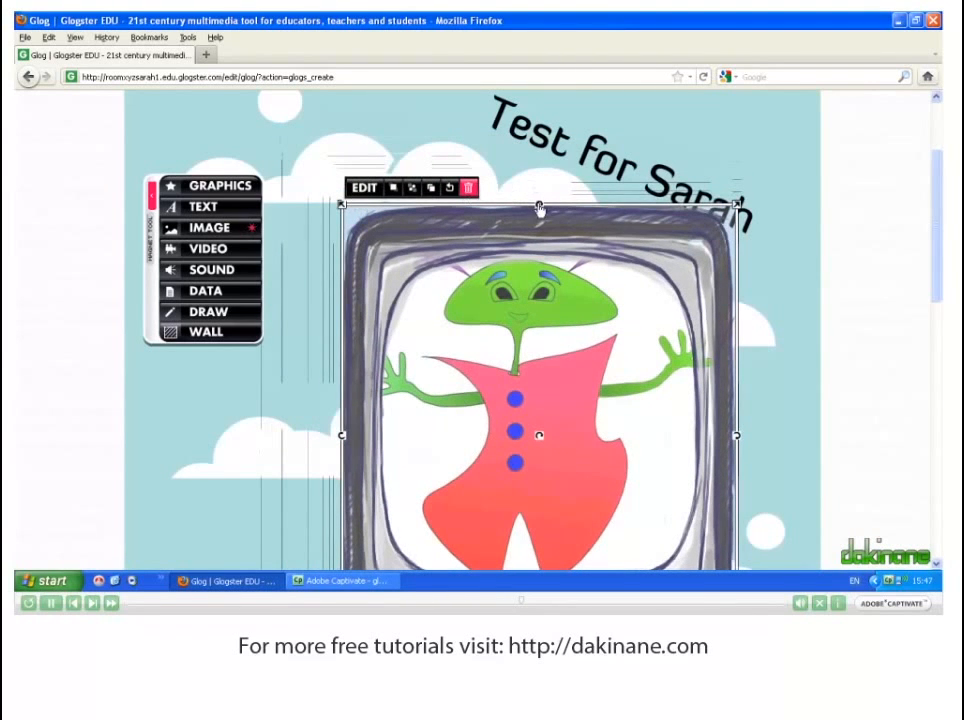
pyautogui.moveTo(539, 207); pyautogui.dragTo(473, 214)
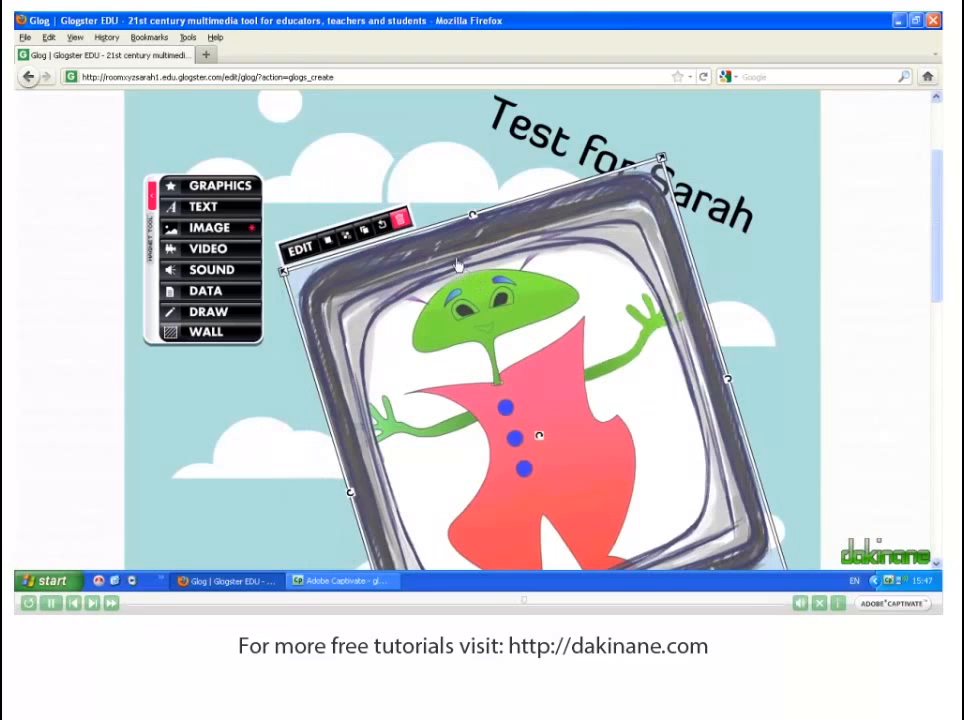
# Move the framed picture up and to the left so it overlaps the title, and send it behind the title text
pyautogui.moveTo(470, 276); pyautogui.dragTo(492, 252)
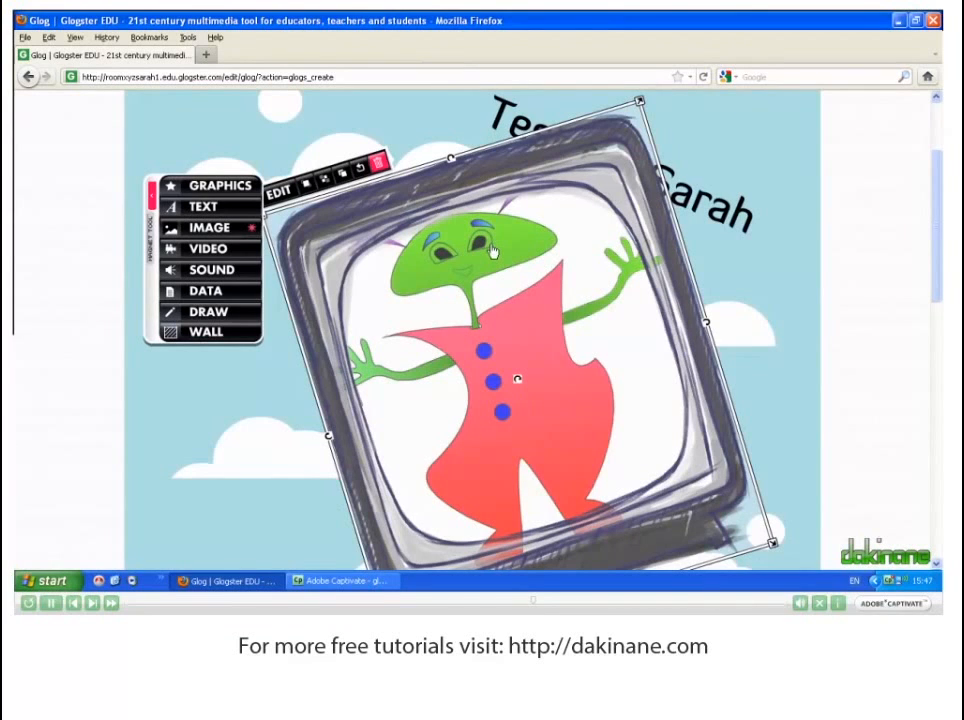
pyautogui.click(324, 181)
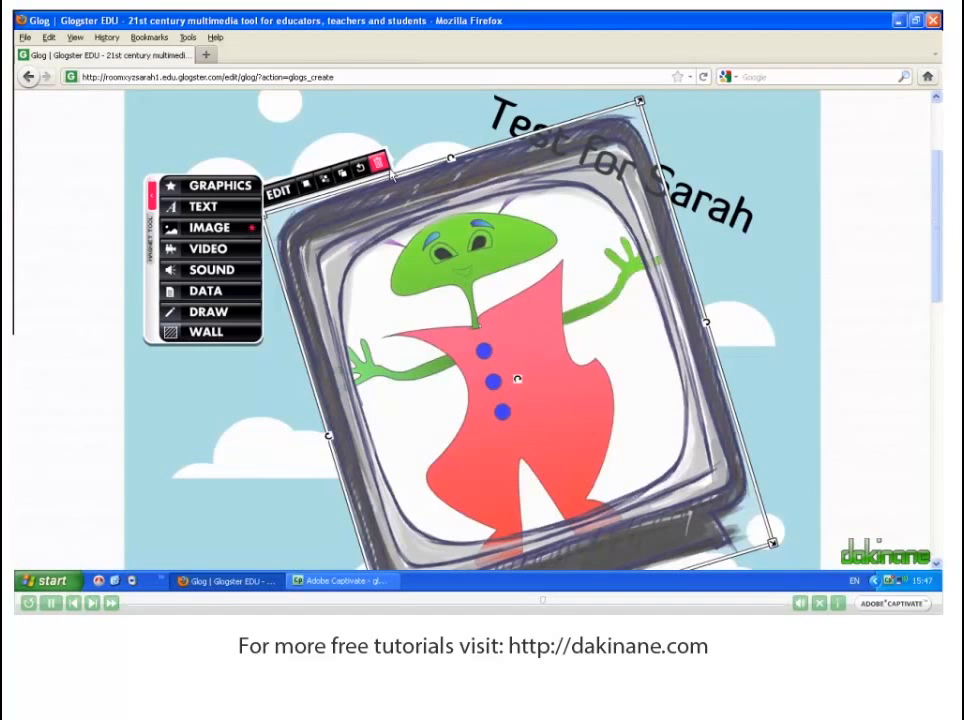
pyautogui.click(415, 146)
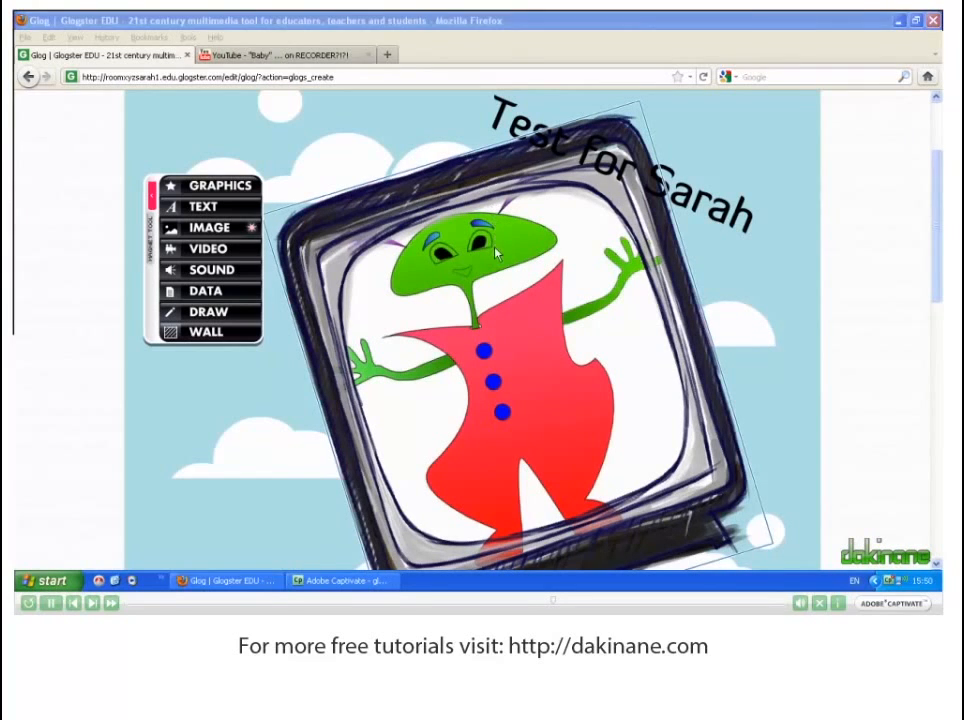
# Move the framed picture down the poster, well below the title and the upper clouds
pyautogui.click(372, 185)
pyautogui.moveTo(499, 252); pyautogui.dragTo(429, 548)
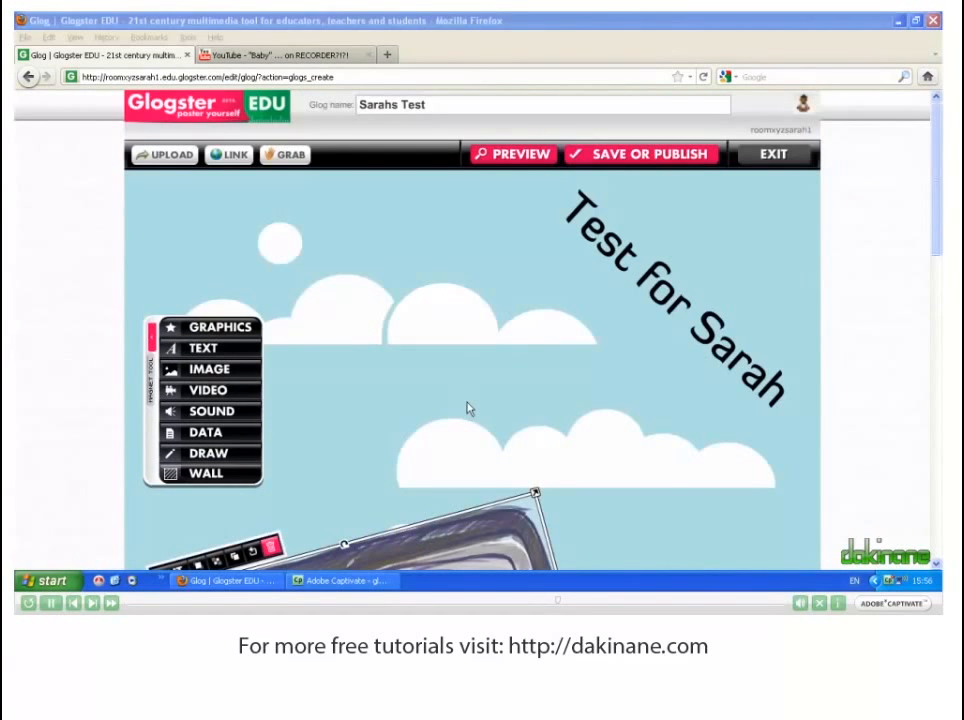
# Start adding a video from a web link, and copy the web address of the YouTube video "Baby" ... on RECORDER?!?!
pyautogui.click(209, 391)
pyautogui.moveTo(937, 206); pyautogui.dragTo(937, 235)
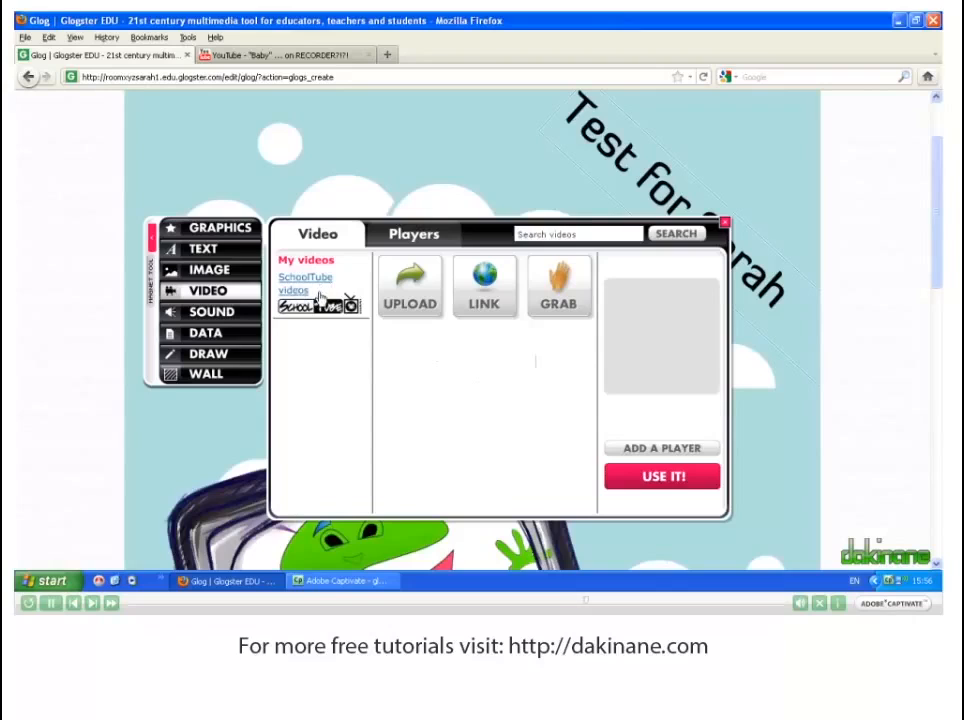
pyautogui.click(485, 286)
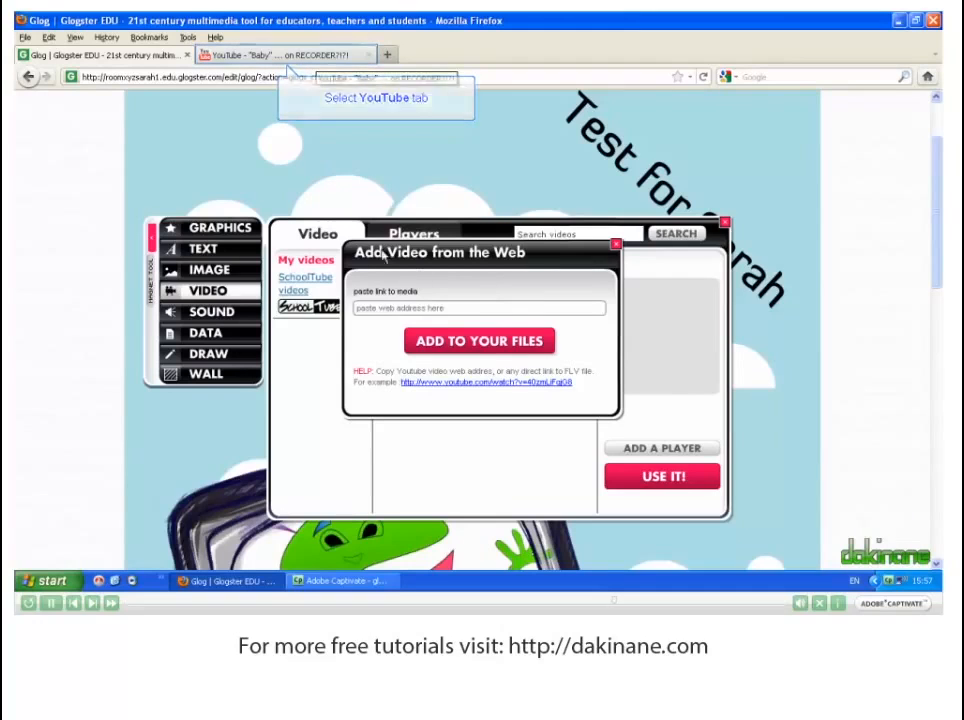
pyautogui.click(316, 62)
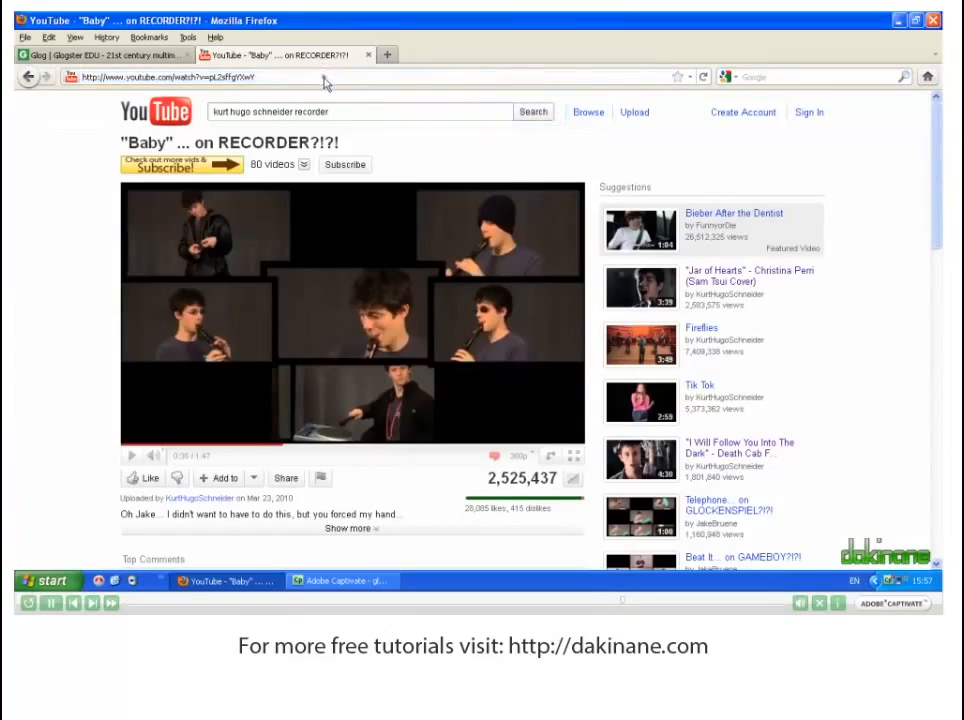
pyautogui.click(323, 78)
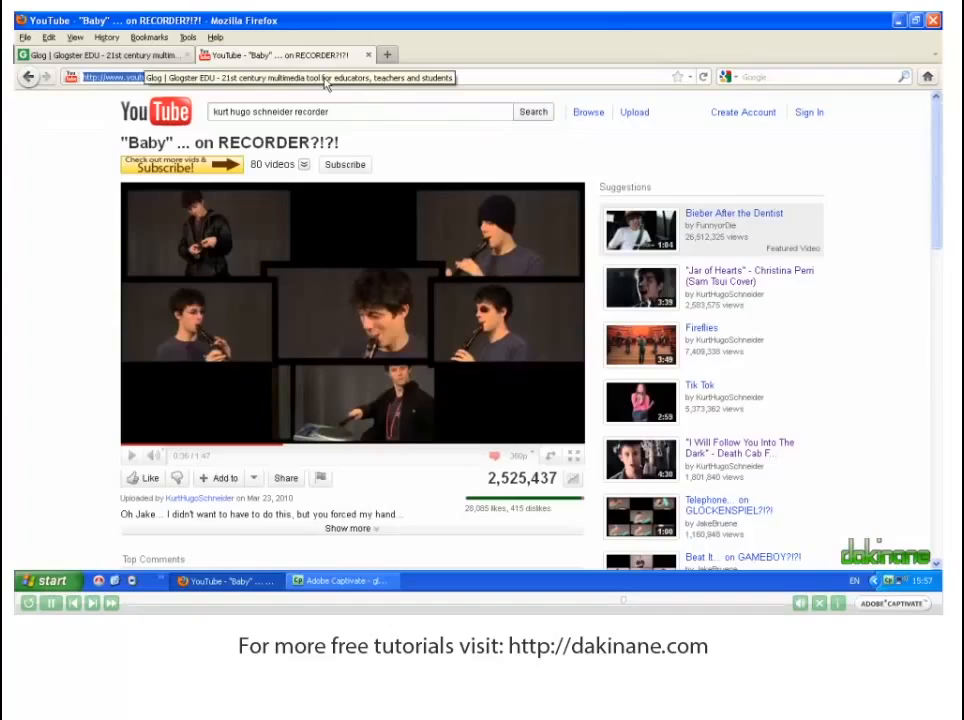
pyautogui.click(123, 56)
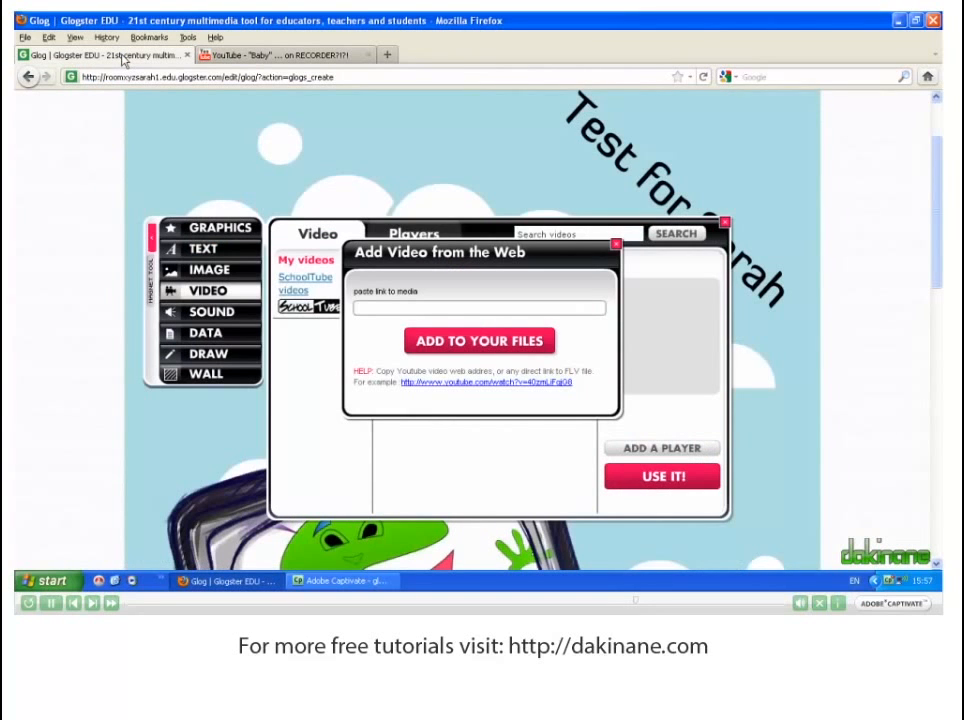
pyautogui.click(374, 311)
pyautogui.write('http://www.youtube.com/watch?v=pL2sHgYXwY')
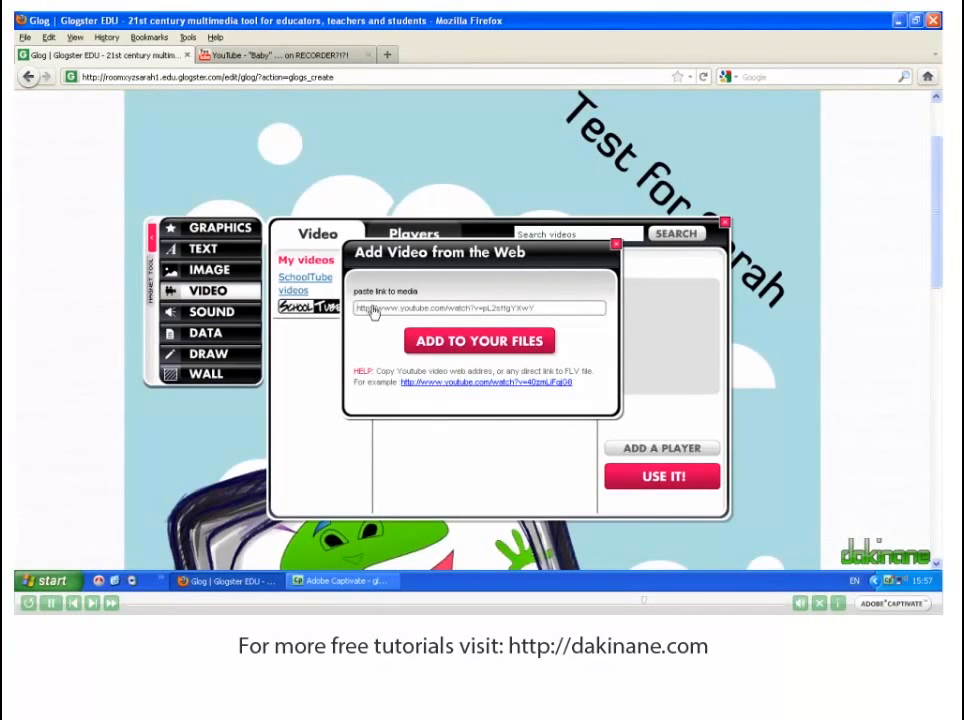
pyautogui.click(491, 344)
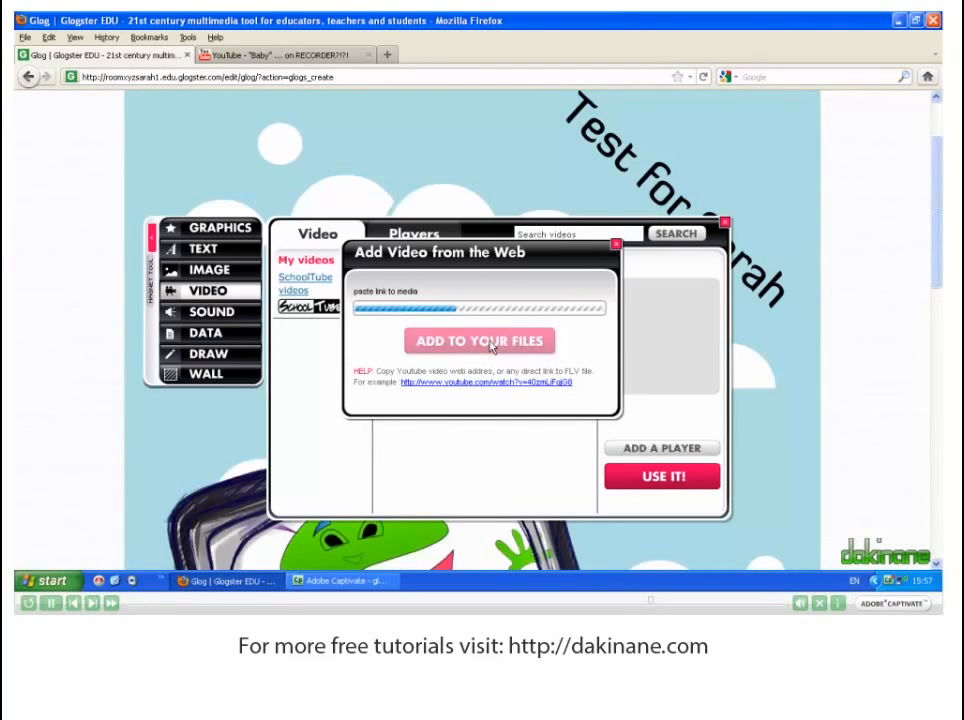
pyautogui.click(616, 245)
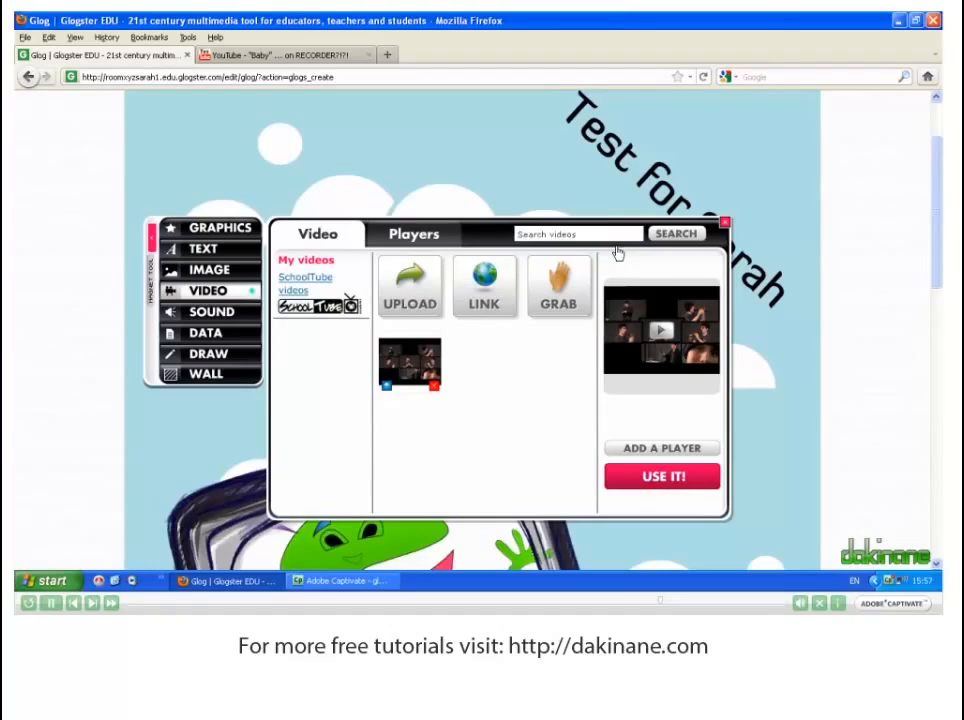
# Choose the round pink play-button player for the added video, insert it on the poster and close the video library
pyautogui.click(655, 450)
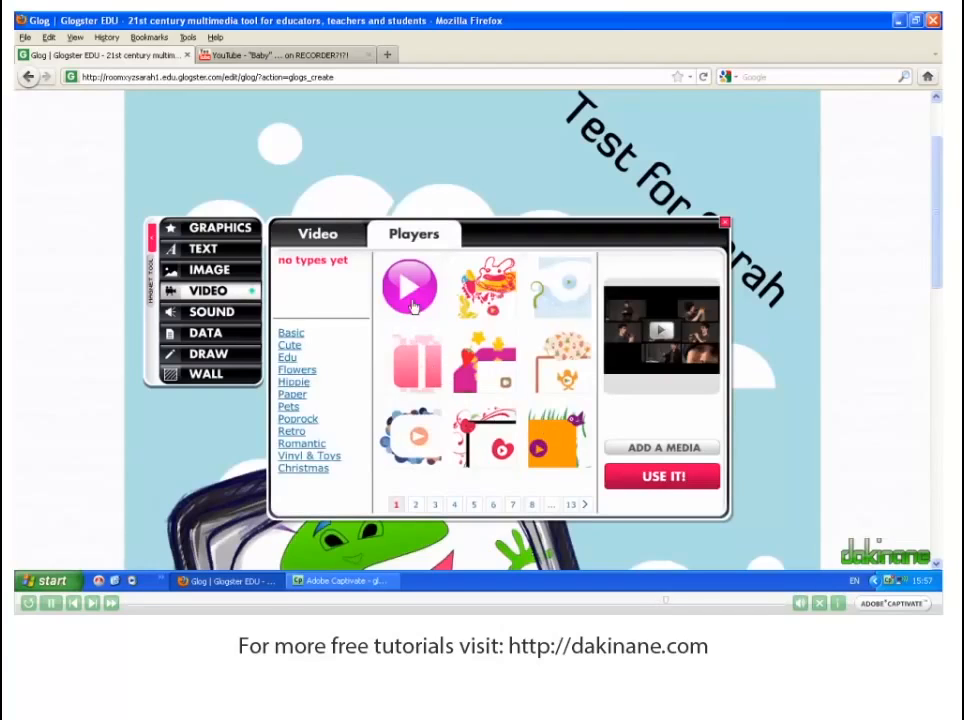
pyautogui.click(412, 300)
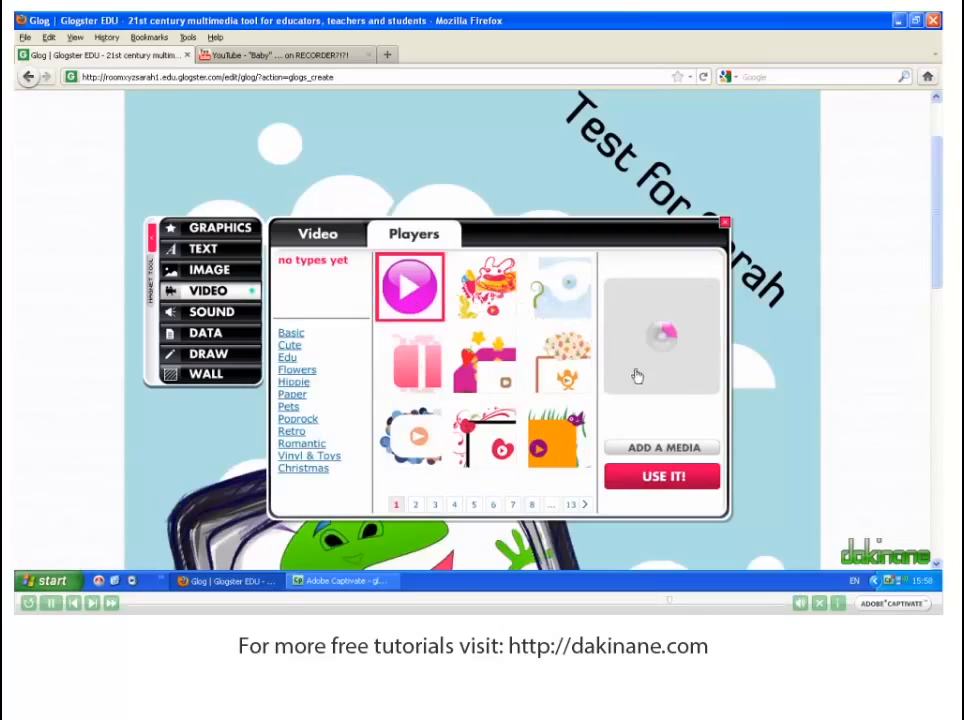
pyautogui.click(667, 478)
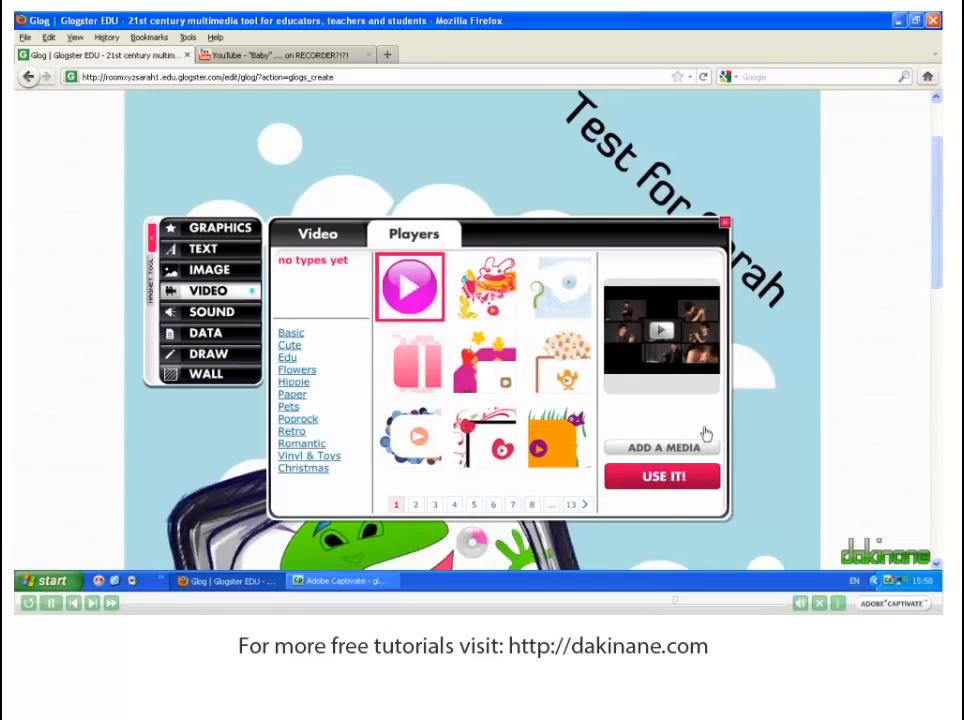
pyautogui.click(725, 225)
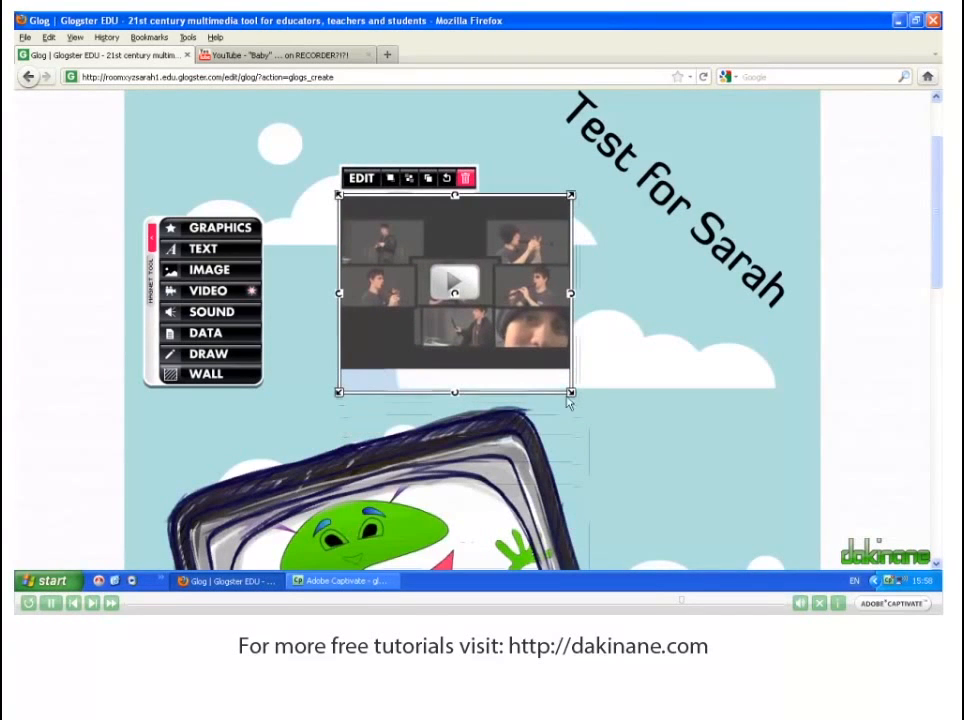
# Enlarge the video on the poster and send it behind the title text
pyautogui.moveTo(572, 395); pyautogui.dragTo(626, 478)
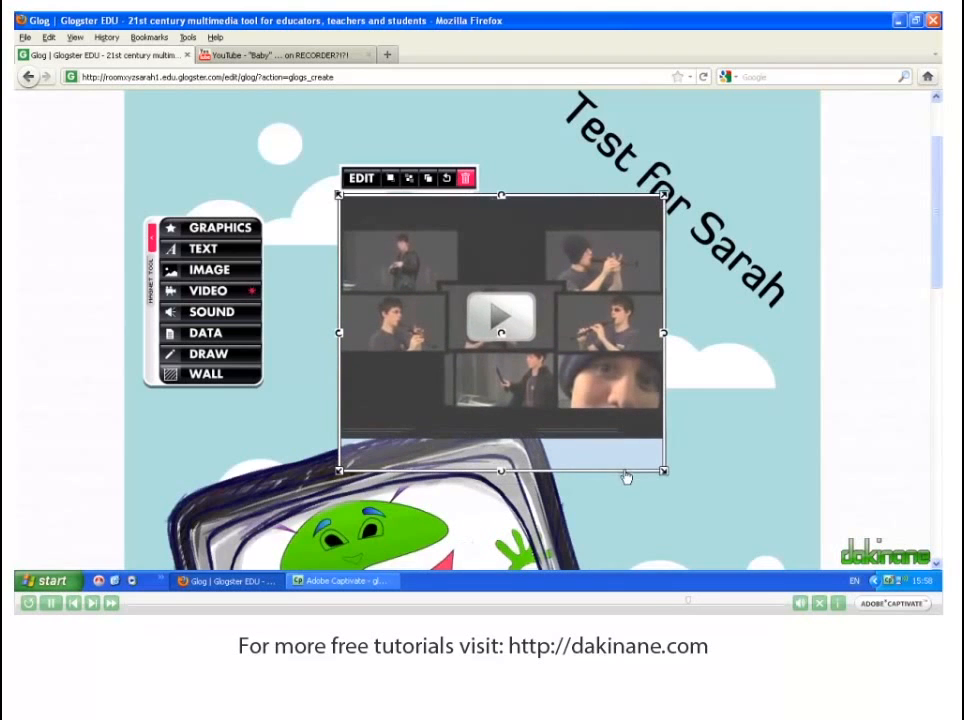
pyautogui.click(391, 180)
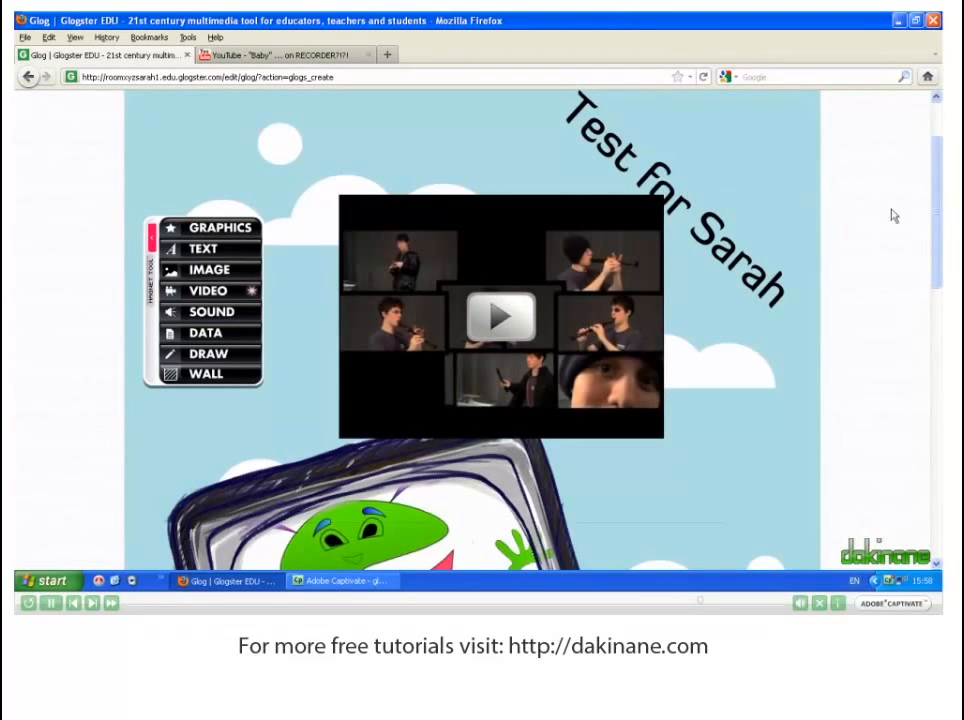
# Save the glog under its existing name with the status Unfinished
pyautogui.moveTo(939, 243); pyautogui.dragTo(938, 197)
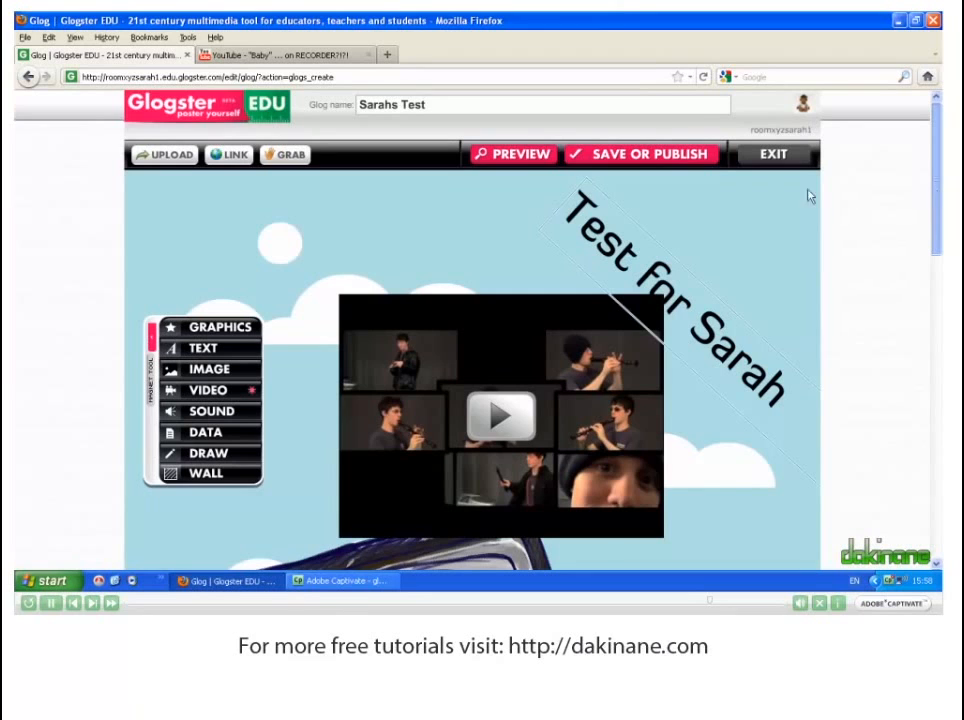
pyautogui.click(648, 154)
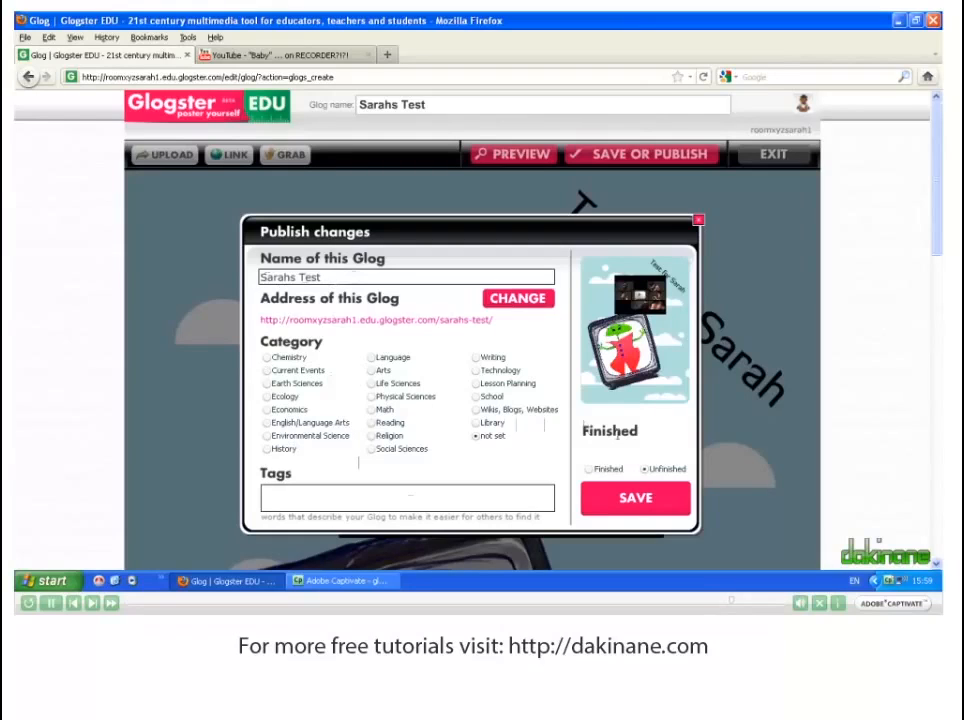
pyautogui.click(633, 502)
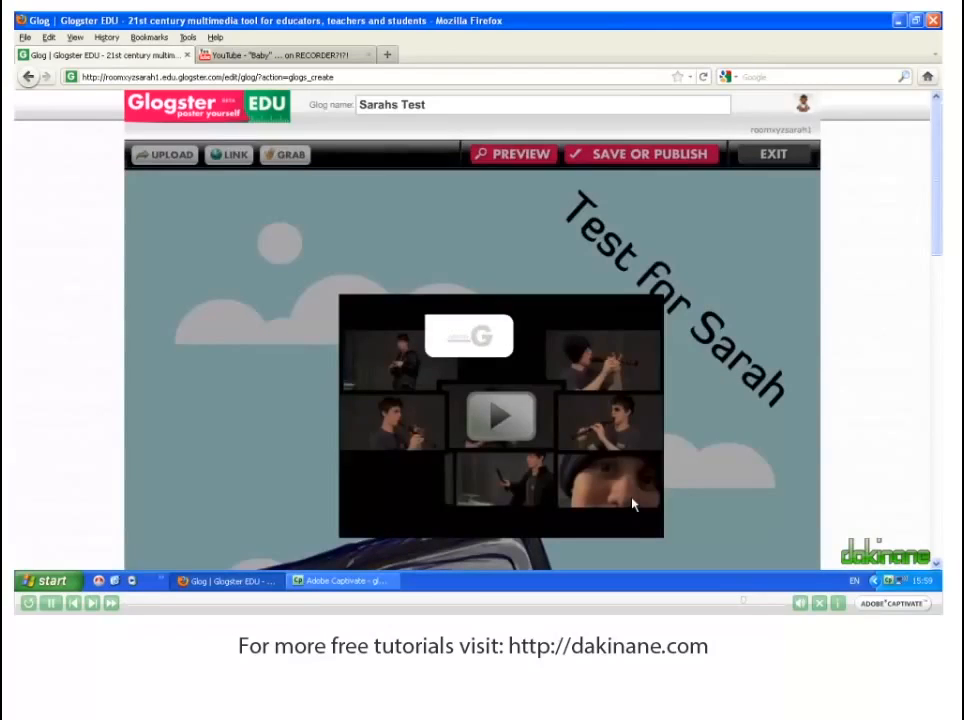